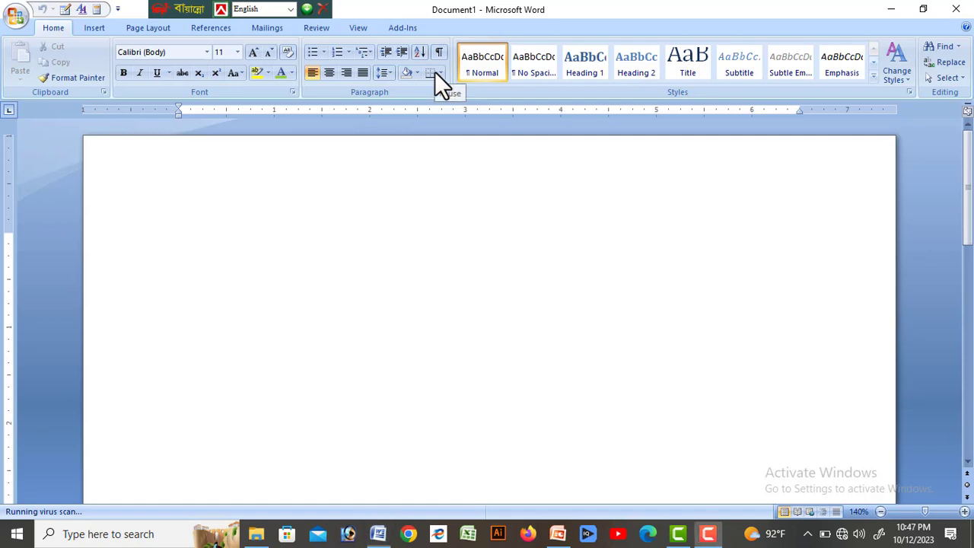
# Insert a table with five columns and four rows from the size grid, and delete it.
pyautogui.click(93, 28)
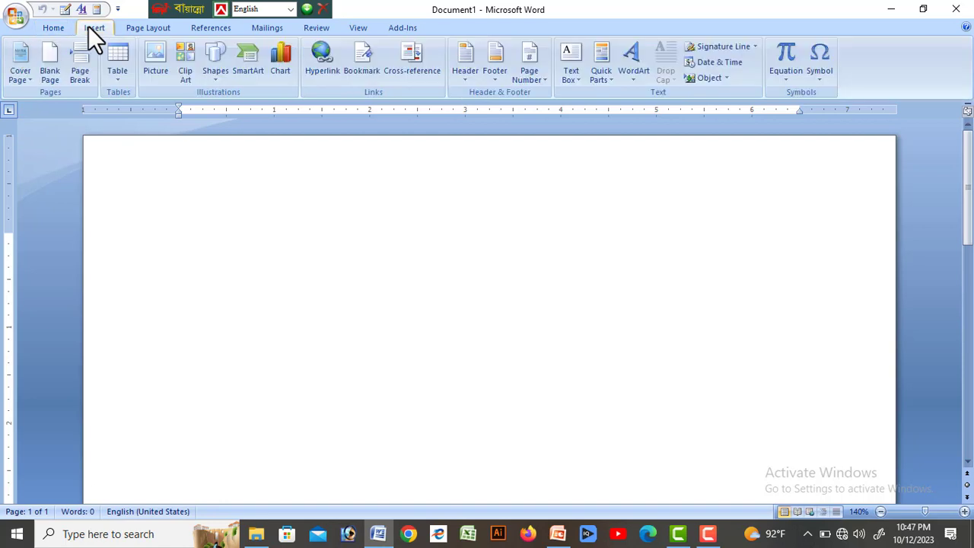
pyautogui.click(114, 65)
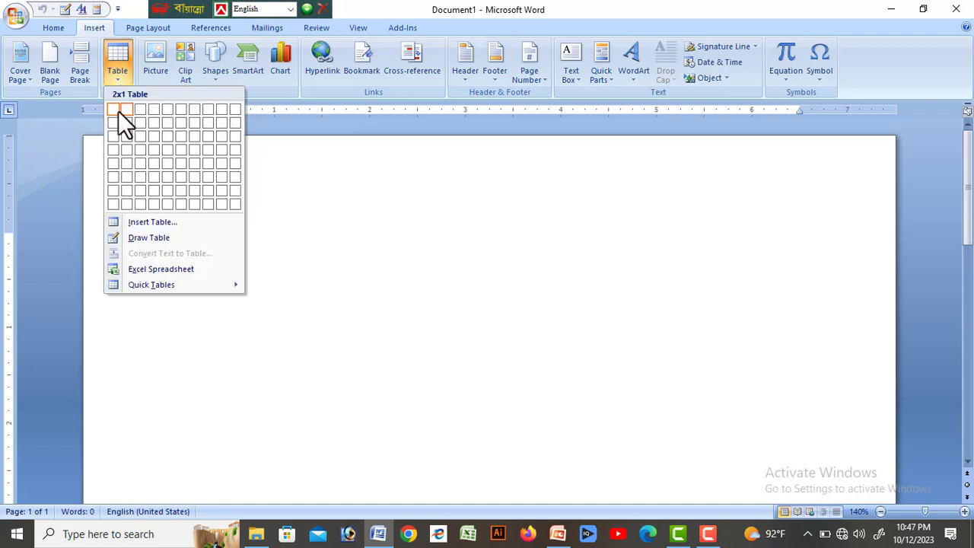
pyautogui.click(172, 155)
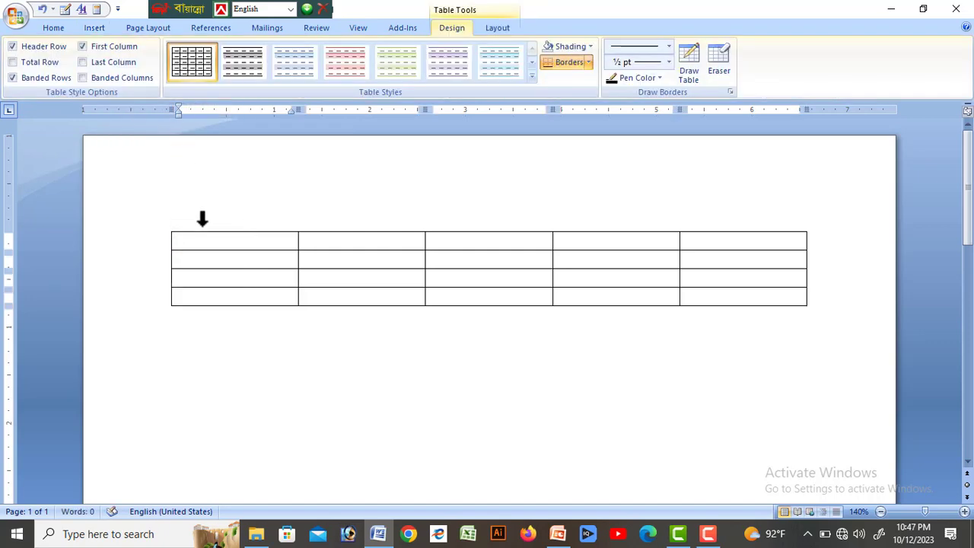
pyautogui.moveTo(203, 236); pyautogui.dragTo(536, 340)
pyautogui.press('BackSpace')
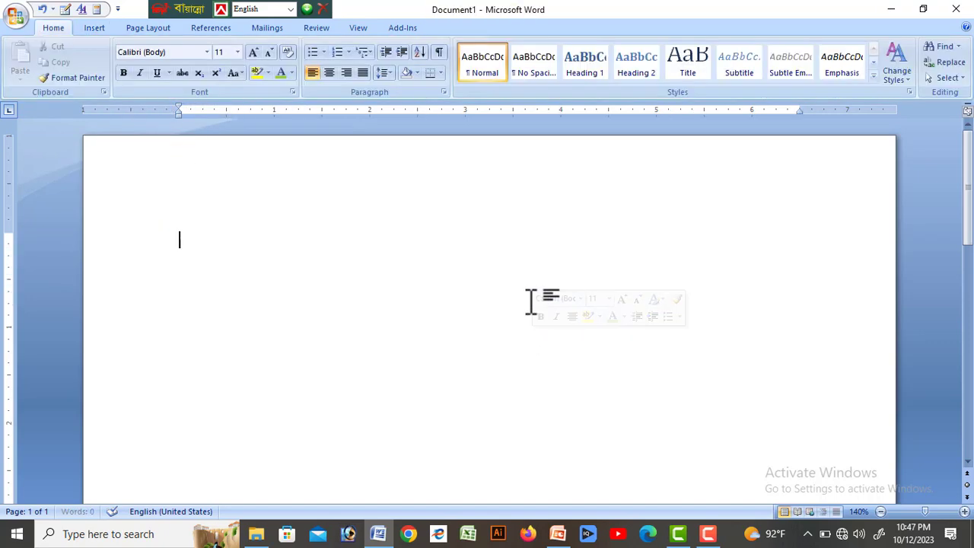
# Insert a fixed-column-width table by specifying 8 columns and 6 rows, and delete it.
pyautogui.click(89, 30)
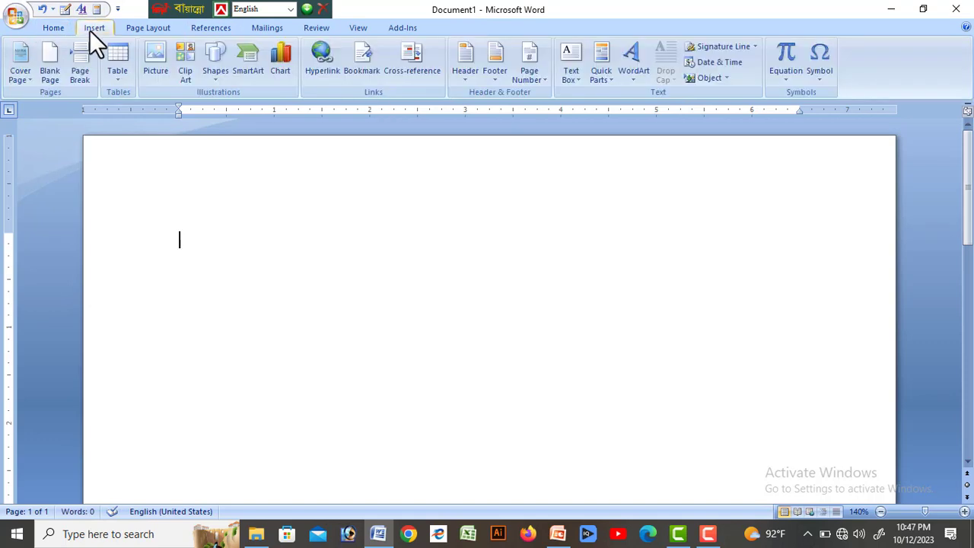
pyautogui.click(120, 70)
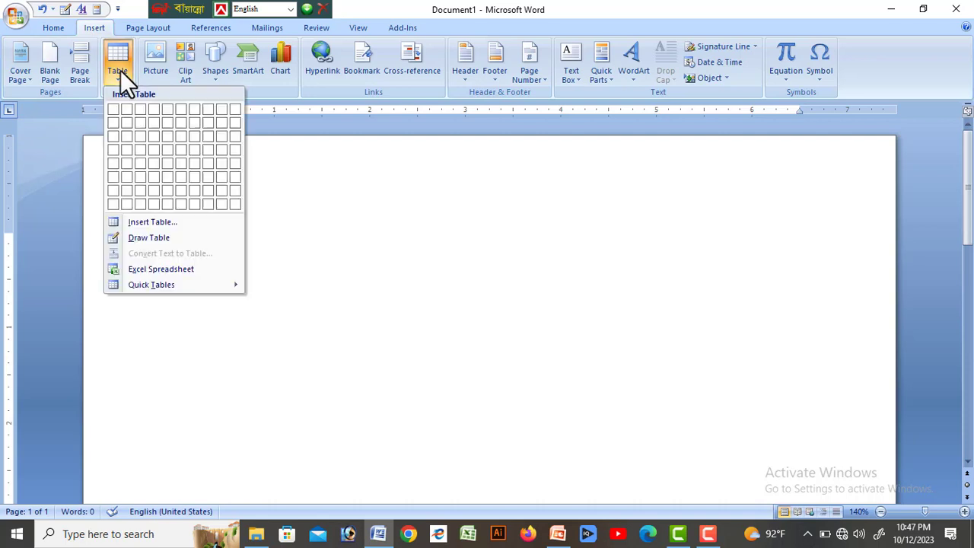
pyautogui.click(157, 223)
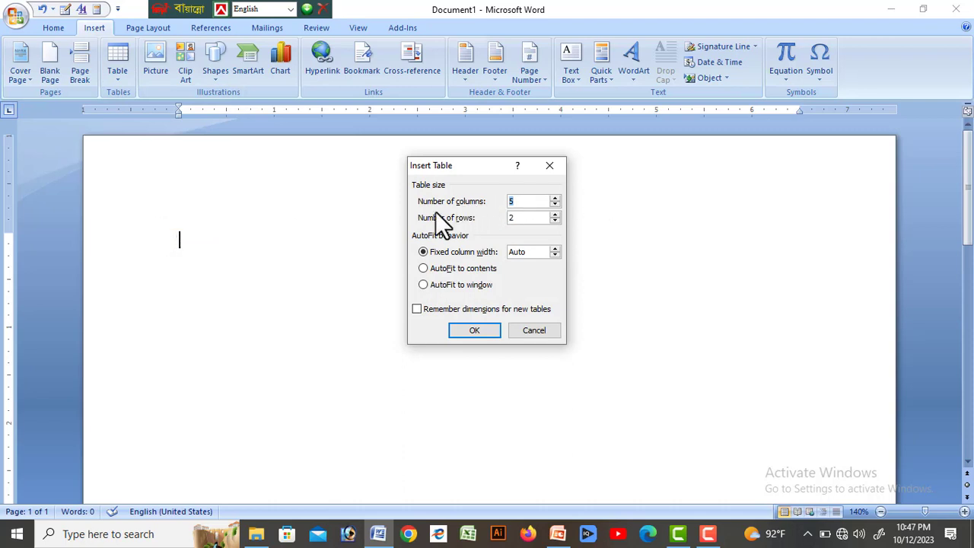
pyautogui.click(557, 197)
pyautogui.click(556, 197)
pyautogui.click(555, 214)
pyautogui.click(555, 215)
pyautogui.click(555, 215)
pyautogui.click(485, 330)
pyautogui.moveTo(200, 245); pyautogui.dragTo(637, 358)
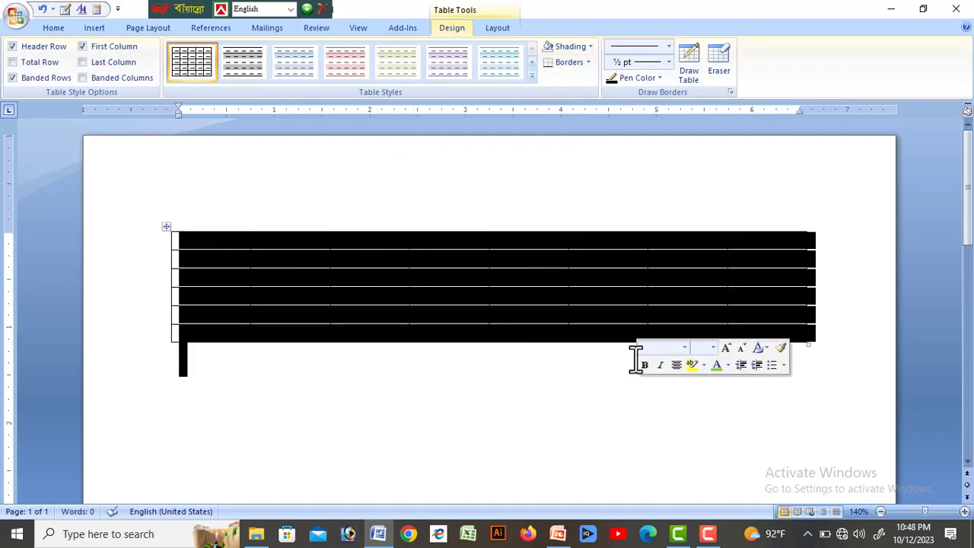
pyautogui.press('BackSpace')
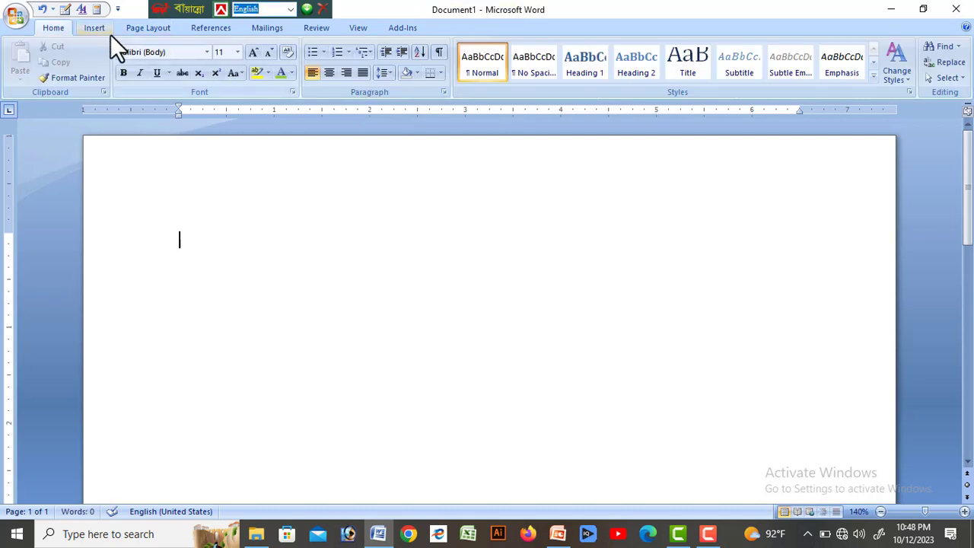
# Draw a freehand table frame about 5.3 inches wide and 1.3 inches high on the empty page.
pyautogui.click(107, 30)
pyautogui.click(114, 73)
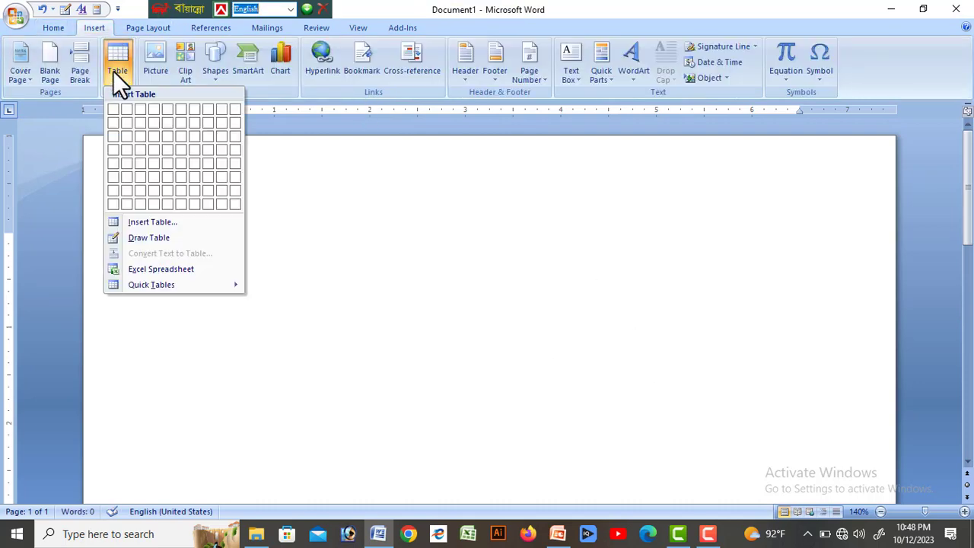
pyautogui.click(163, 238)
pyautogui.moveTo(191, 231)
pyautogui.mouseDown()
pyautogui.moveTo(340, 311)
pyautogui.moveTo(699, 354)
pyautogui.mouseUp()
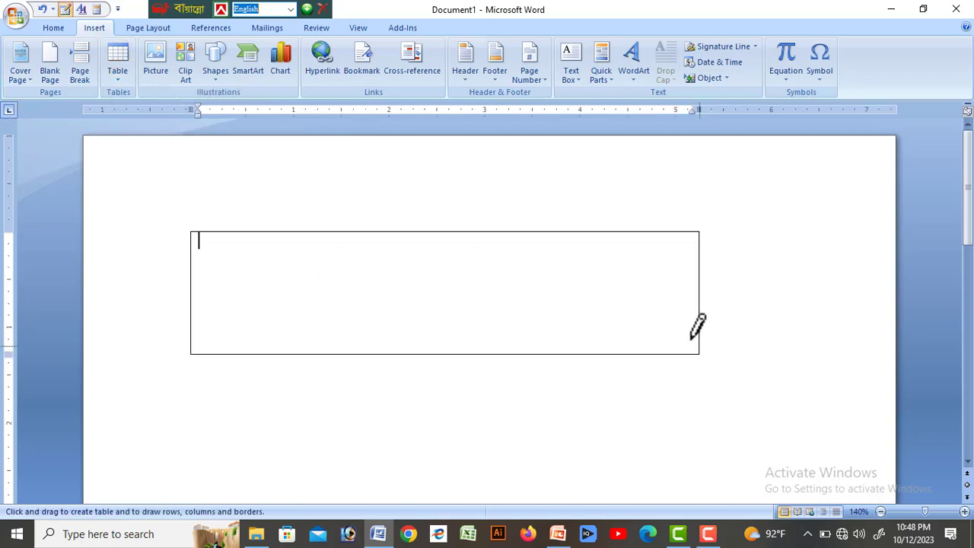
# Divide the drawn frame into five columns and three rows, and delete the whole table.
pyautogui.moveTo(291, 230); pyautogui.dragTo(295, 328)
pyautogui.moveTo(394, 229); pyautogui.dragTo(397, 329)
pyautogui.moveTo(508, 230); pyautogui.dragTo(507, 332)
pyautogui.moveTo(602, 230); pyautogui.dragTo(613, 339)
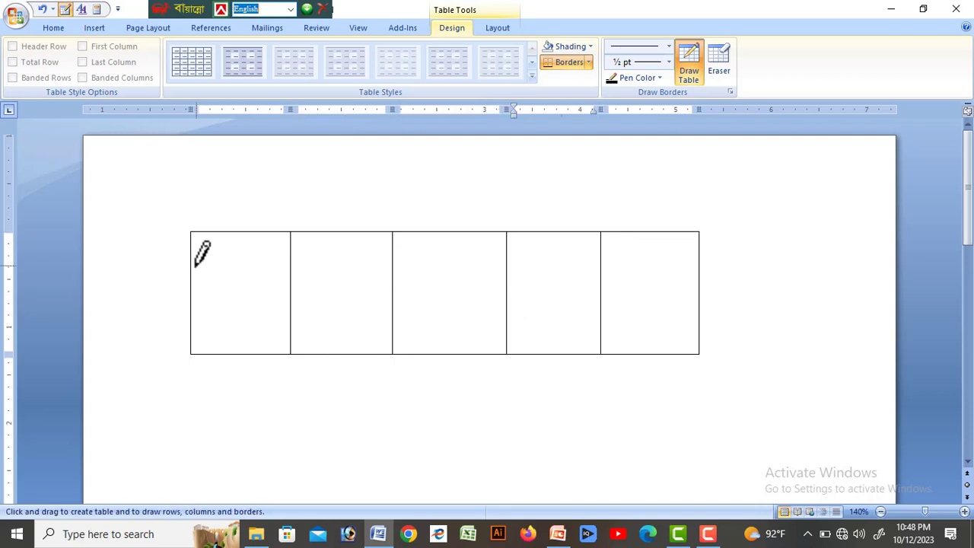
pyautogui.moveTo(193, 263); pyautogui.dragTo(664, 257)
pyautogui.moveTo(194, 303); pyautogui.dragTo(677, 295)
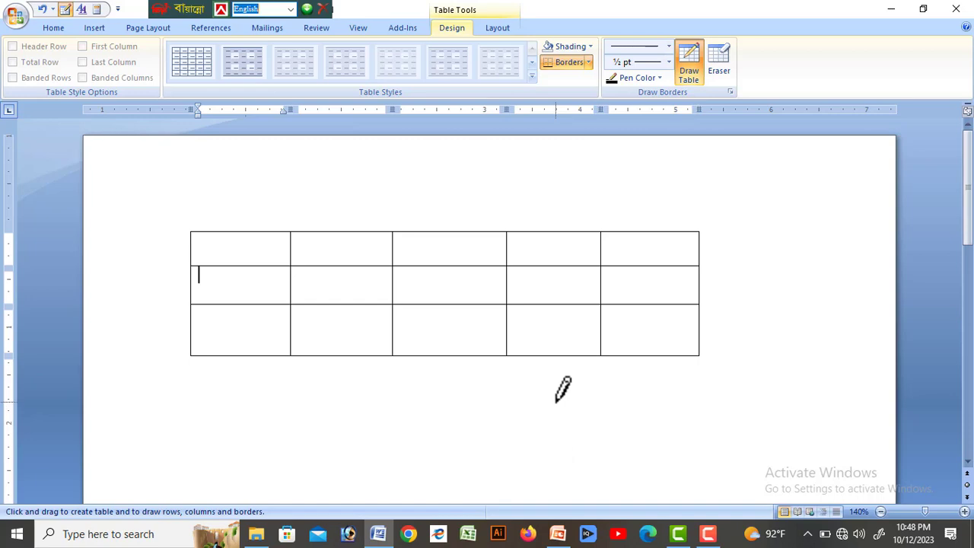
pyautogui.hotkey('ctrl', 'a')
pyautogui.press('Delete')
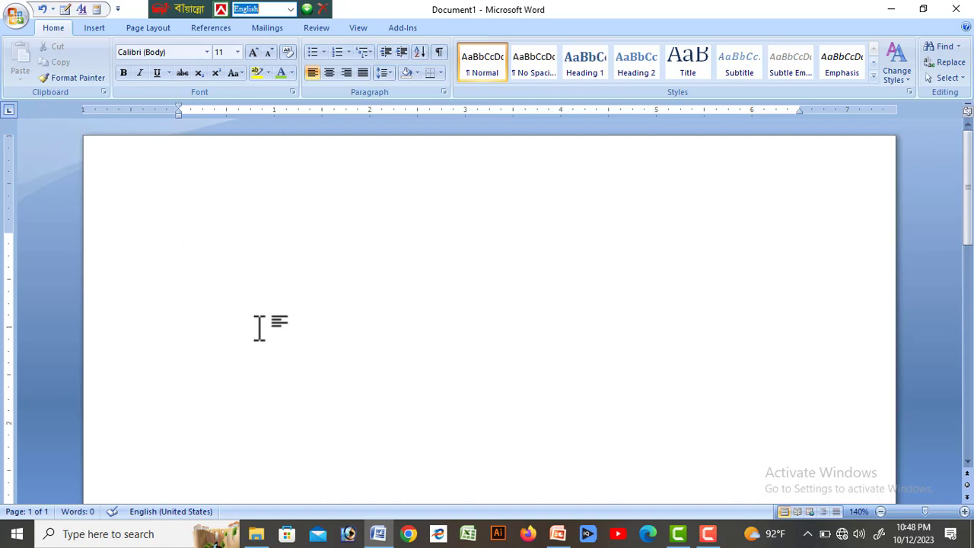
# Create a one-row, four-column table from a line of plus signs separated by tabs.
pyautogui.write('+')
pyautogui.press('Tab')
pyautogui.press('Tab')
pyautogui.write('+')
pyautogui.press('Tab')
pyautogui.press('Tab')
pyautogui.write('+ +')
pyautogui.press('Tab')
pyautogui.write('+')
pyautogui.press('Return')
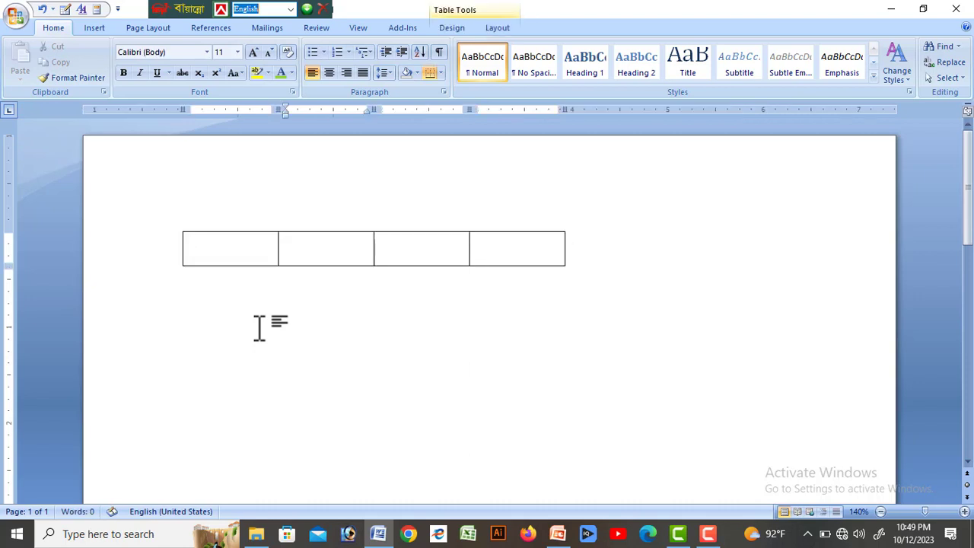
# Append three rows to the four-column table by advancing past its last cell, and delete the table.
pyautogui.press('Tab')
pyautogui.press('Tab')
pyautogui.press('Tab')
pyautogui.press('Tab')
pyautogui.press('Tab')
pyautogui.press('Tab')
pyautogui.press('Tab')
pyautogui.press('Tab')
pyautogui.press('Tab')
pyautogui.press('Tab')
pyautogui.press('Tab')
pyautogui.press('Tab')
pyautogui.press('Tab')
pyautogui.press('Tab')
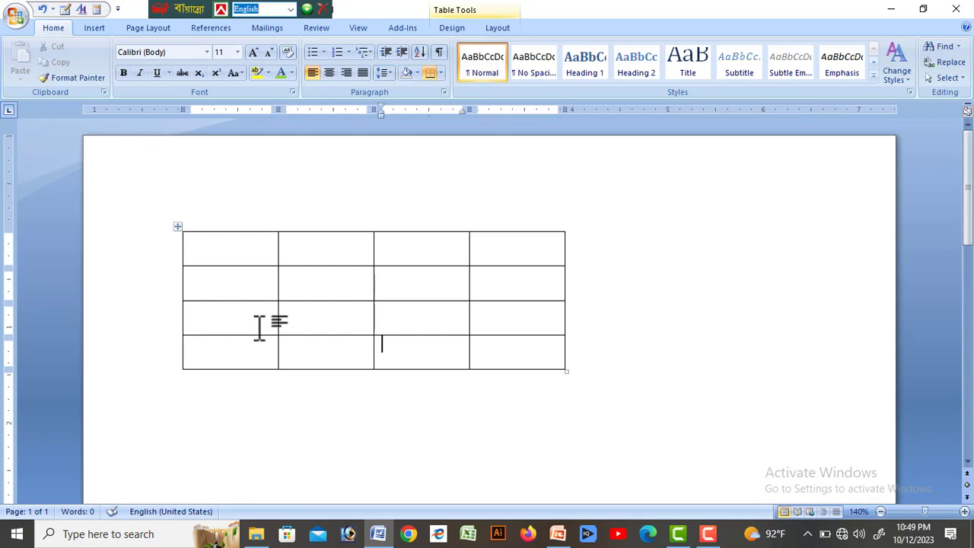
pyautogui.hotkey('ctrl', 'a')
pyautogui.press('Delete')
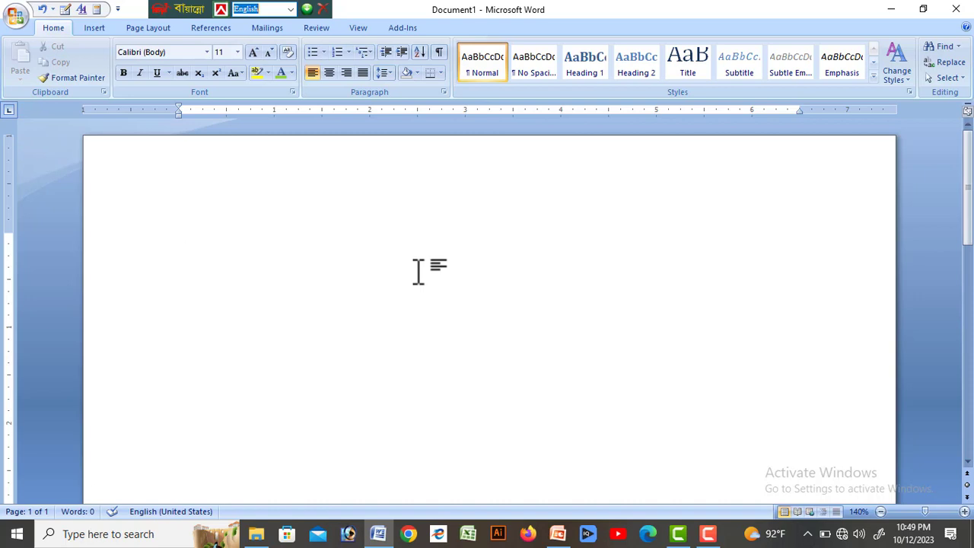
# Insert a table with four columns and five rows using only the keyboard, and delete it.
pyautogui.press('alt')
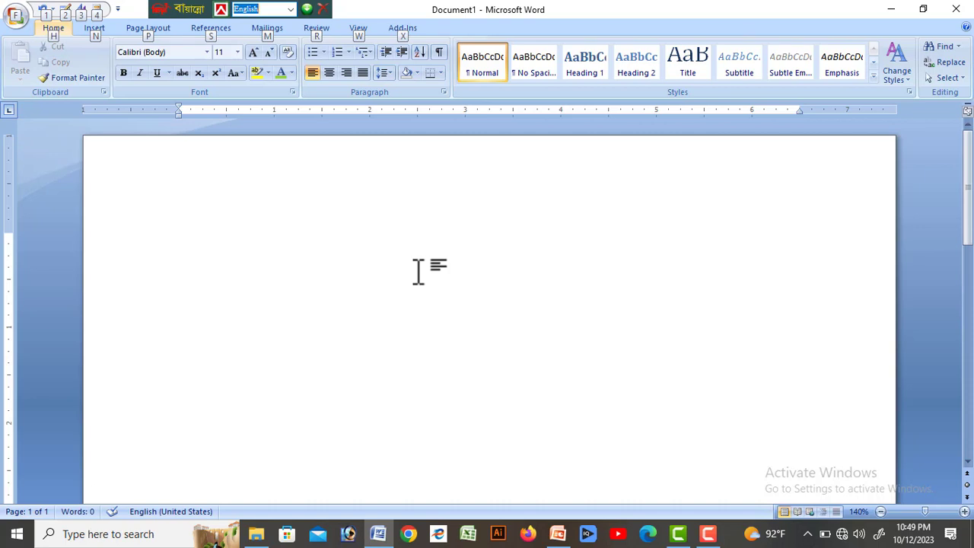
pyautogui.press('alt')
pyautogui.hotkey('alt', 'n')
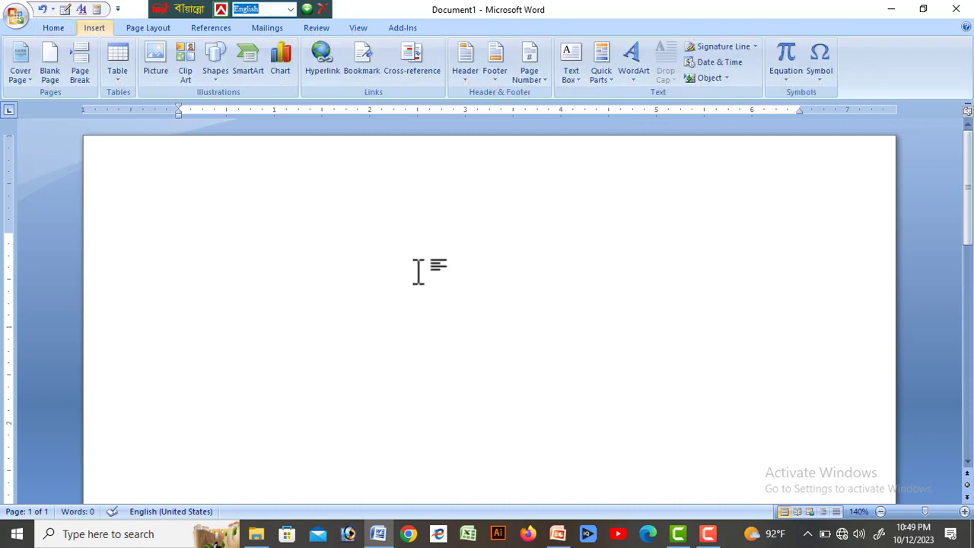
pyautogui.press('t')
pyautogui.press('Right')
pyautogui.press('Right')
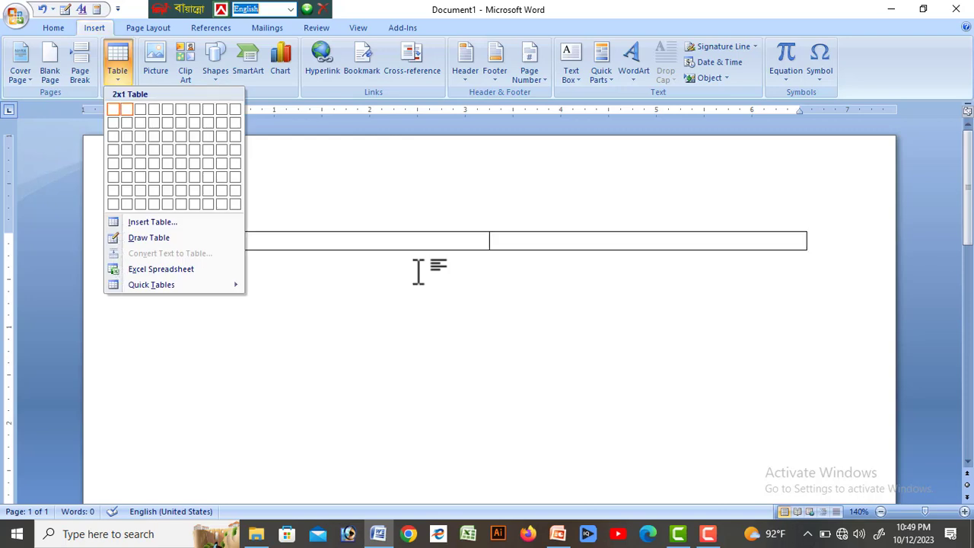
pyautogui.press('Right')
pyautogui.press('Down')
pyautogui.press('Down')
pyautogui.press('Down')
pyautogui.press('Down')
pyautogui.press('Return')
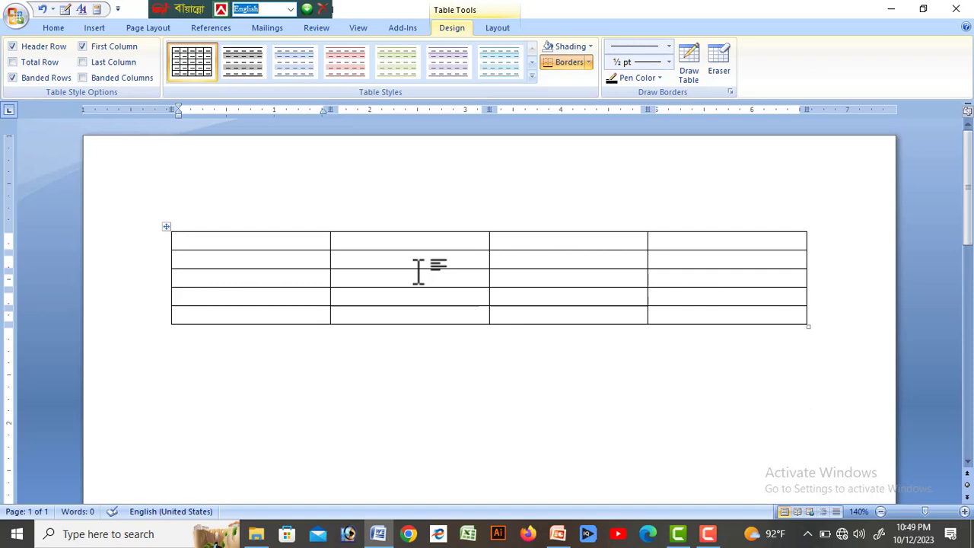
pyautogui.hotkey('ctrl', 'a')
pyautogui.press('Delete')
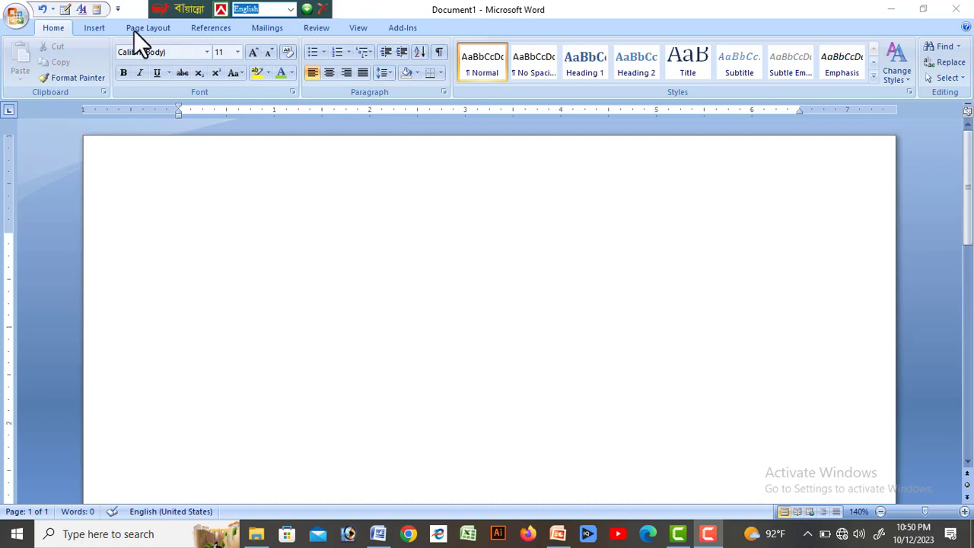
# Insert a table with six columns and three rows from the size grid.
pyautogui.click(88, 28)
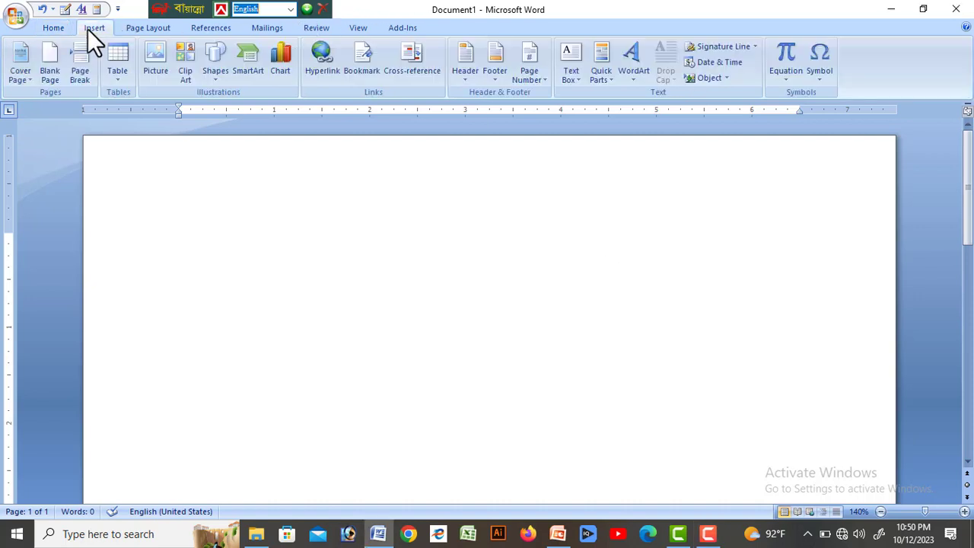
pyautogui.click(112, 55)
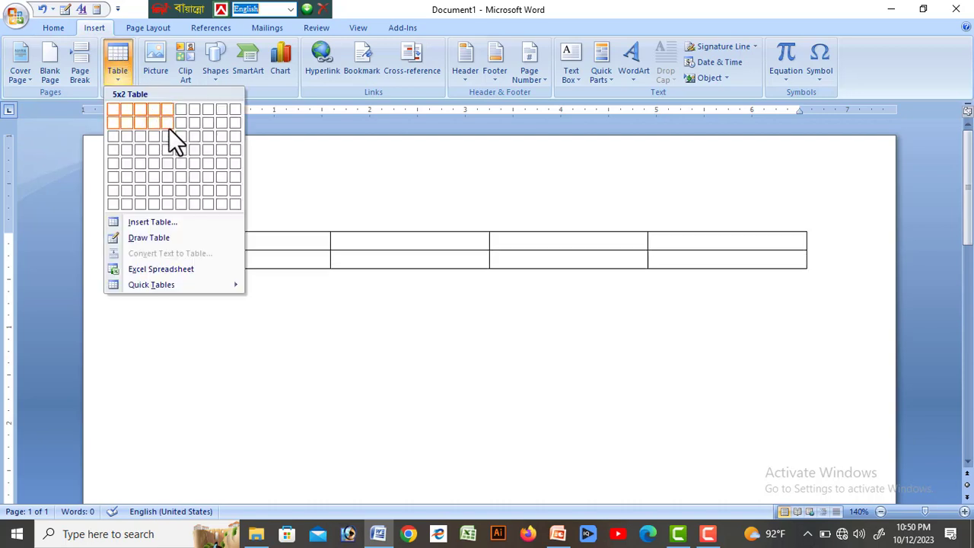
pyautogui.click(179, 136)
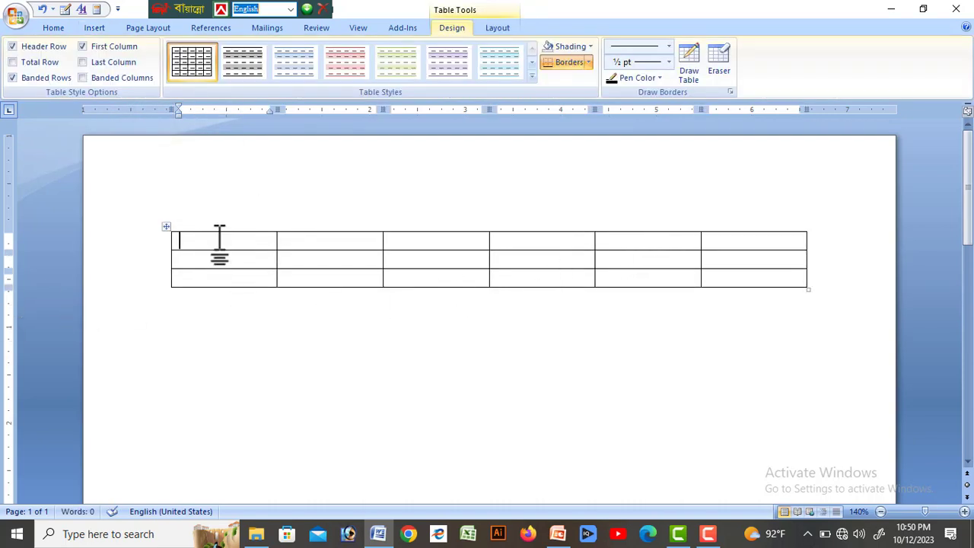
# Append four more rows to the six-column table by advancing past its last cell.
pyautogui.click(692, 276)
pyautogui.click(724, 278)
pyautogui.press('Tab')
pyautogui.press('Tab')
pyautogui.press('Tab')
pyautogui.press('Tab')
pyautogui.press('Tab')
pyautogui.press('Tab')
pyautogui.press('Tab')
pyautogui.press('Tab')
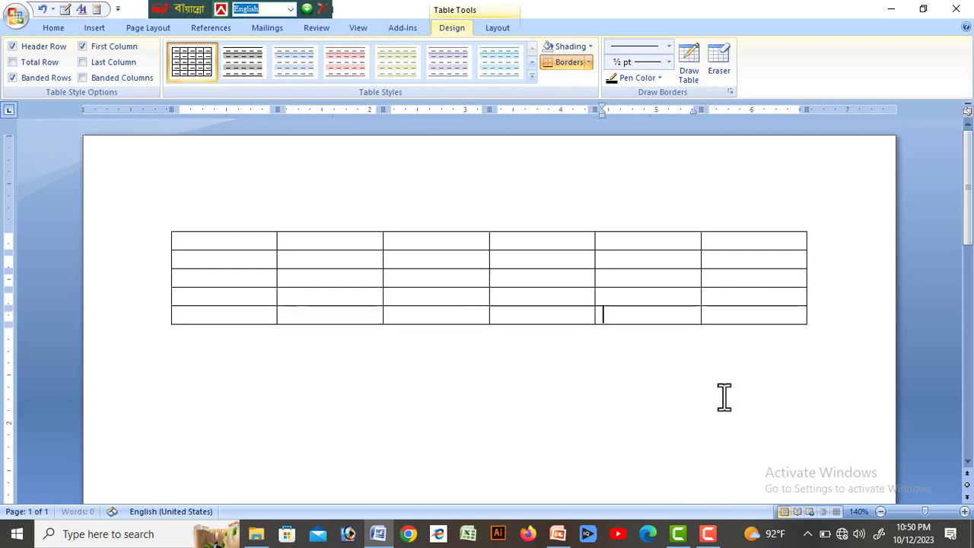
pyautogui.press('Tab')
pyautogui.press('Tab')
pyautogui.press('Tab')
pyautogui.press('Tab')
pyautogui.press('Tab')
pyautogui.press('Tab')
pyautogui.press('Tab')
pyautogui.press('Tab')
pyautogui.press('Tab')
pyautogui.press('Tab')
pyautogui.press('Tab')
pyautogui.press('Tab')
pyautogui.click(593, 390)
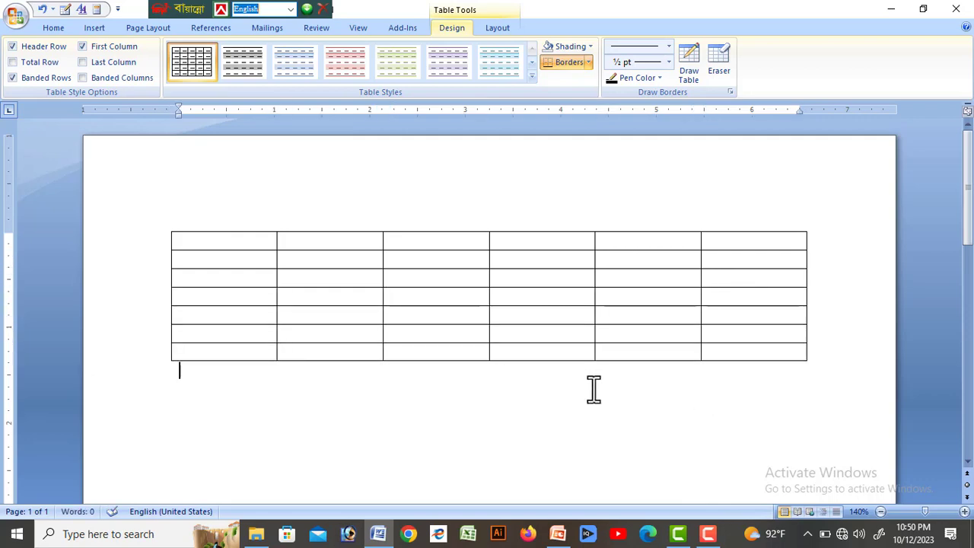
# Add two rows at the table's end, one at a time, from just outside the last row's right edge.
pyautogui.click(814, 353)
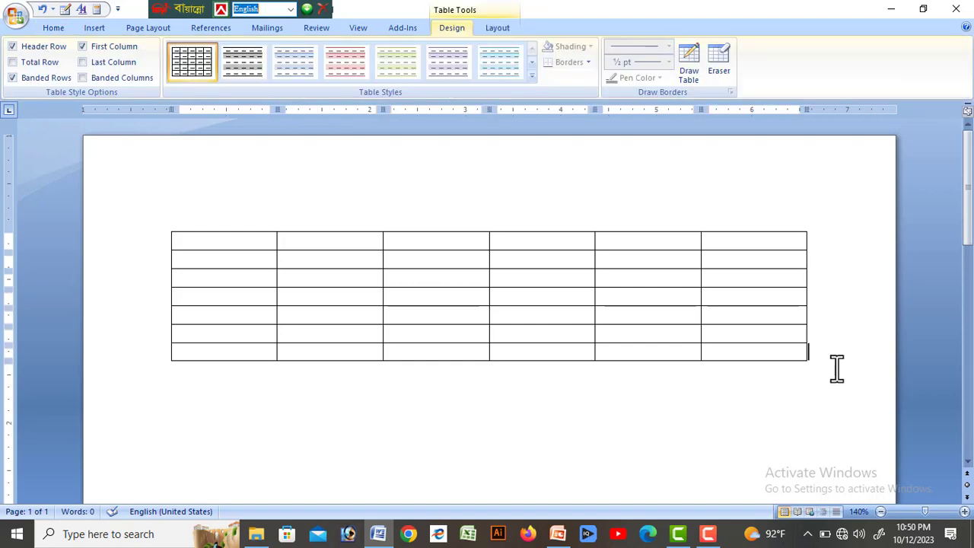
pyautogui.press('Return')
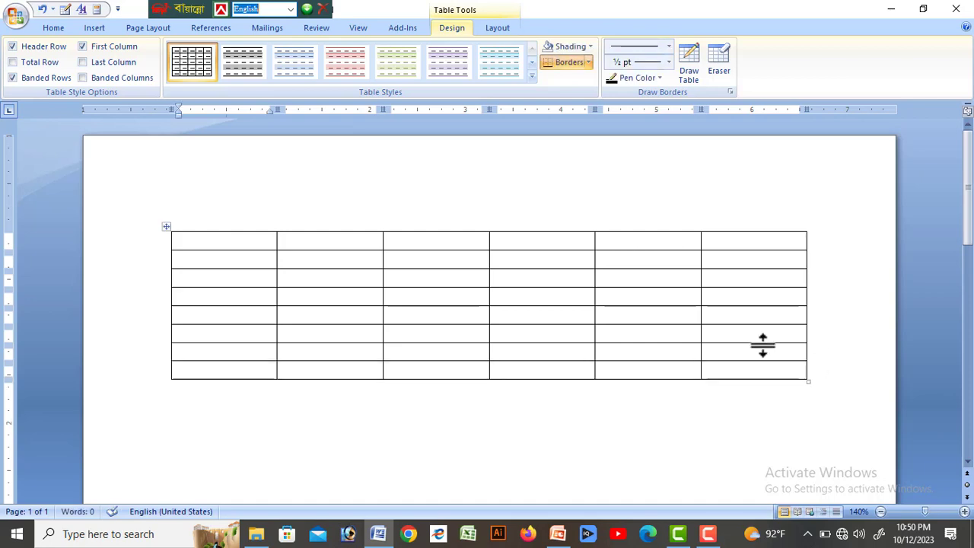
pyautogui.click(819, 371)
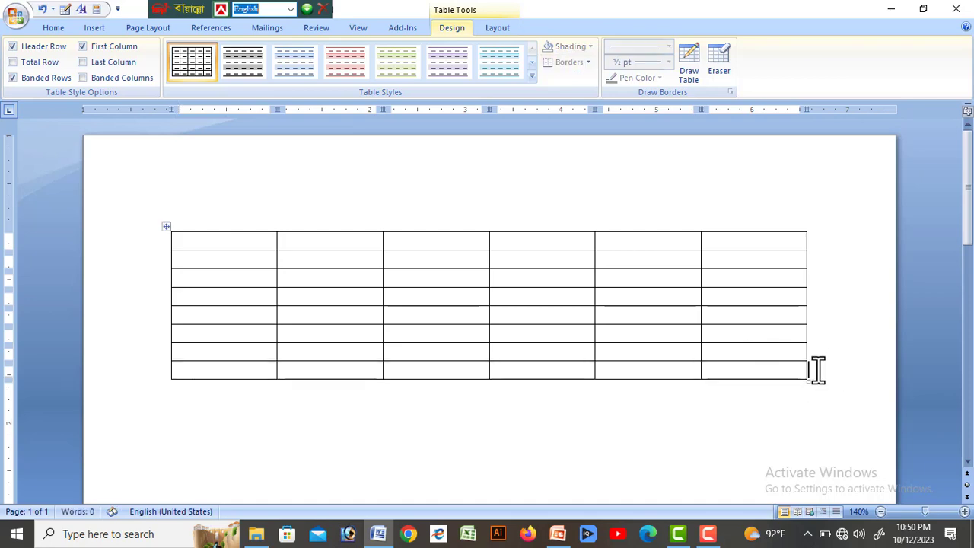
pyautogui.press('Return')
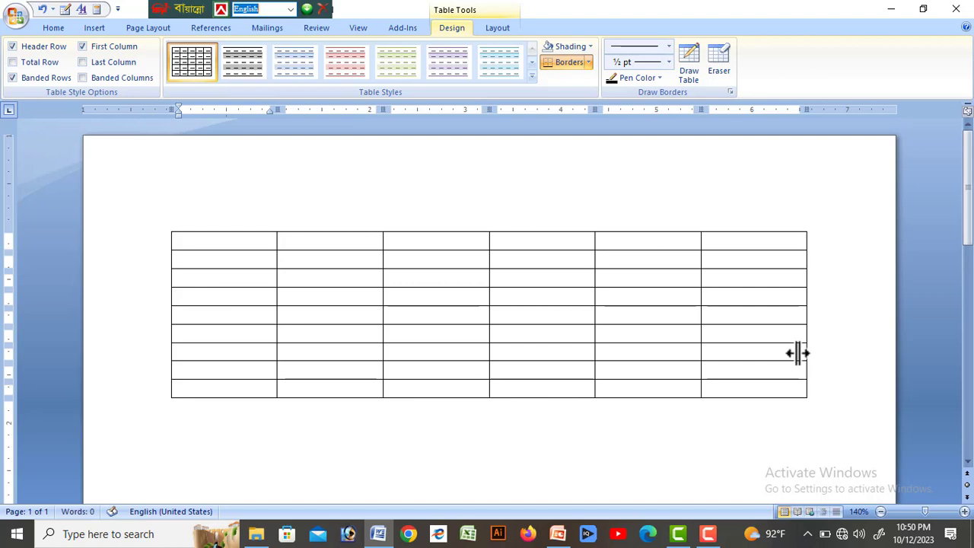
# Insert a new column to the left of the table's third column.
pyautogui.click(434, 226)
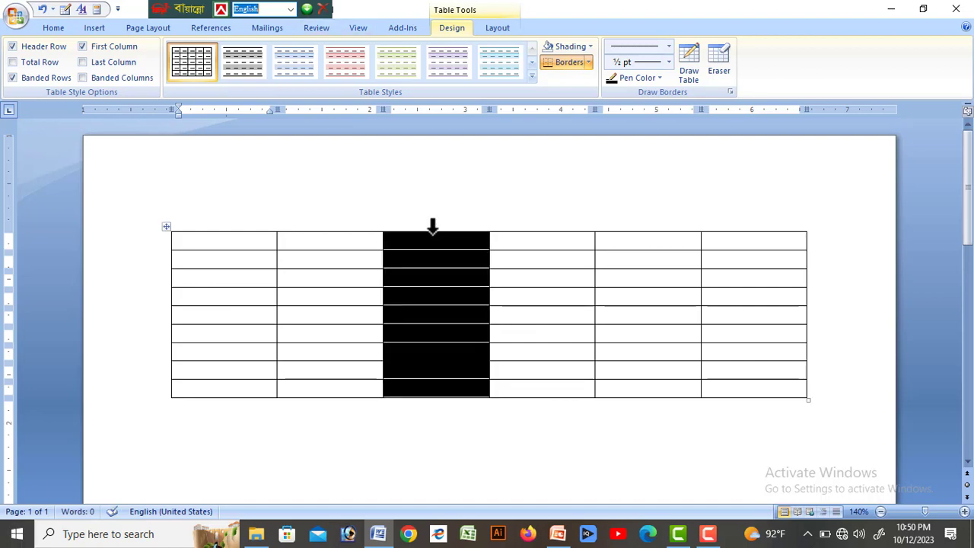
pyautogui.rightClick(464, 274)
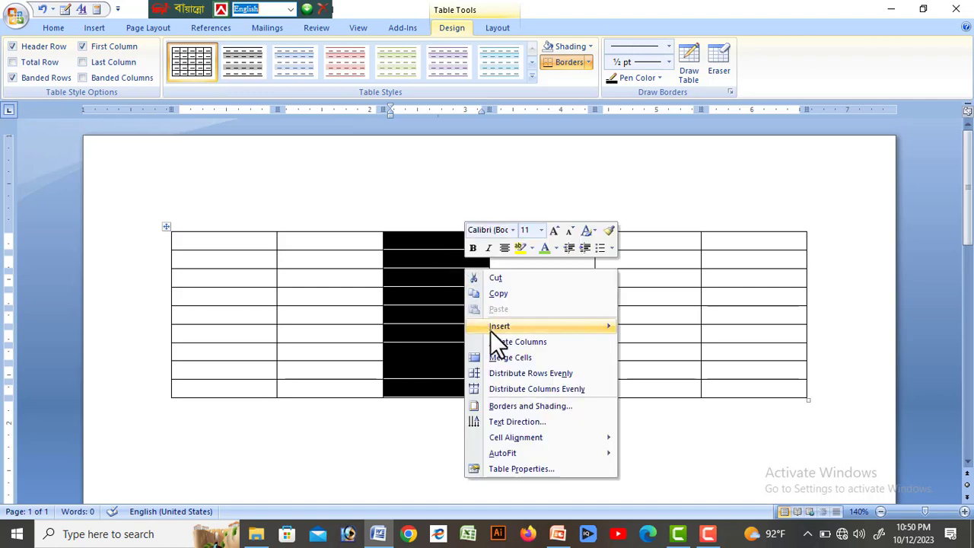
pyautogui.moveTo(495, 329)
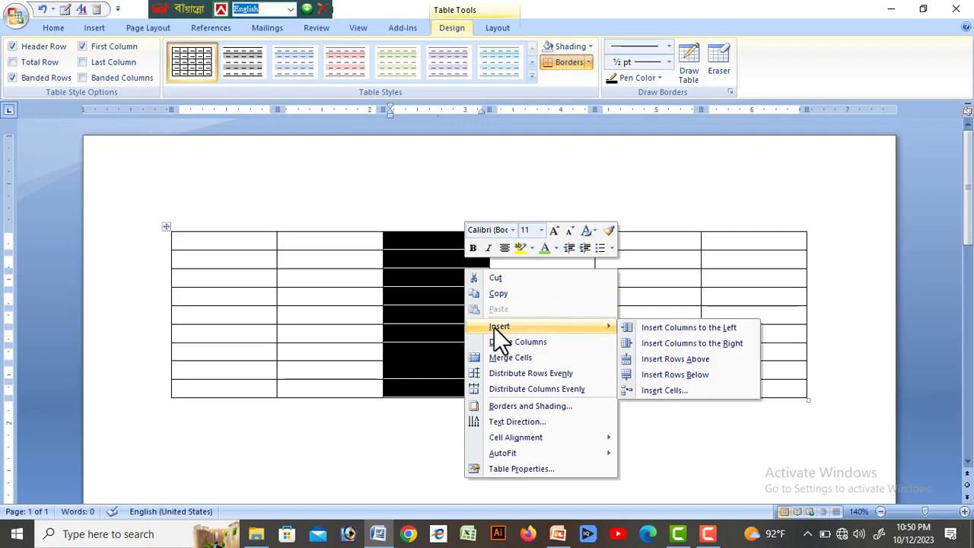
pyautogui.click(738, 327)
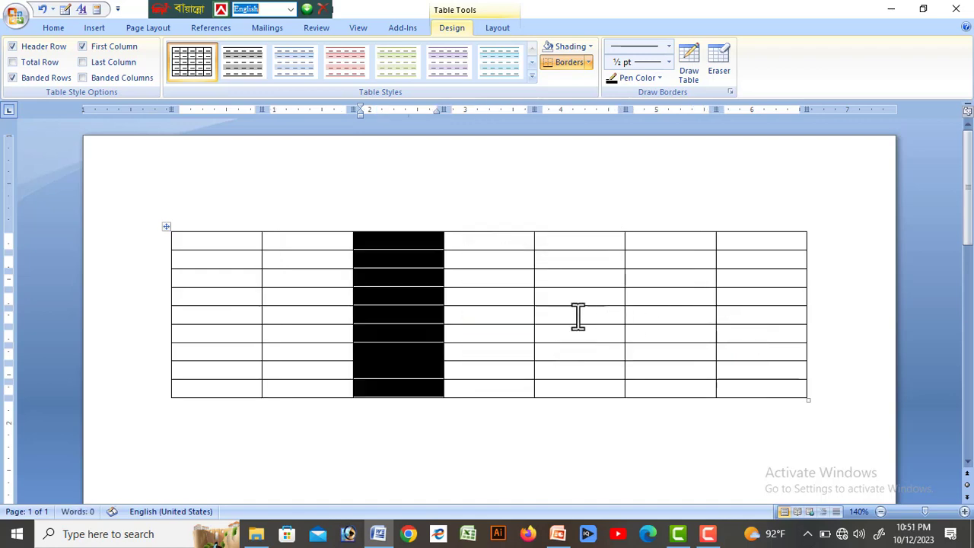
# Insert a new column to the right of the table's selected third column.
pyautogui.rightClick(413, 282)
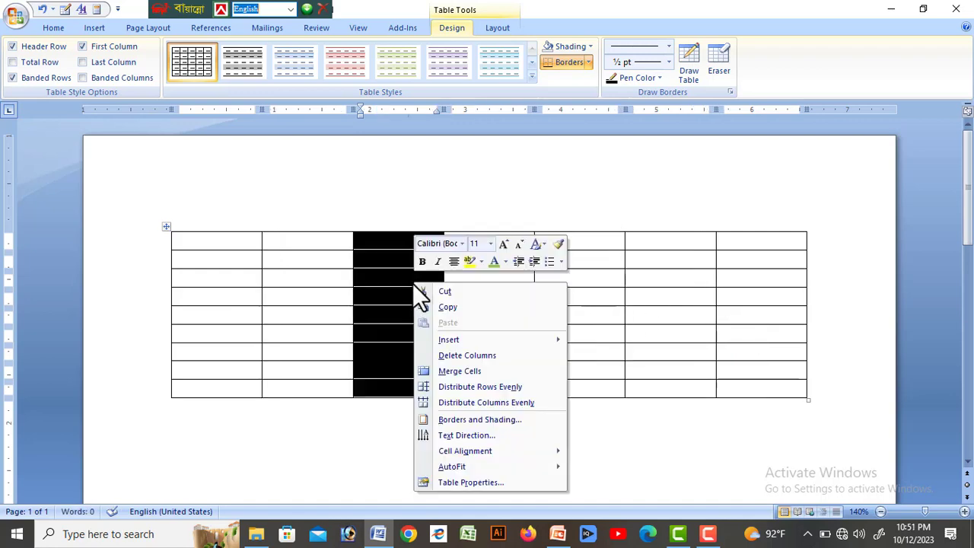
pyautogui.moveTo(462, 345)
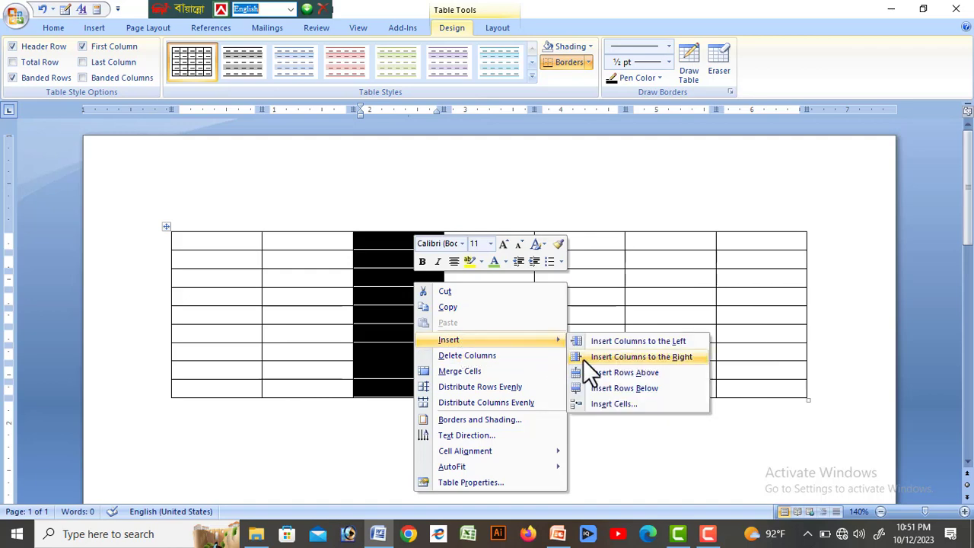
pyautogui.click(652, 353)
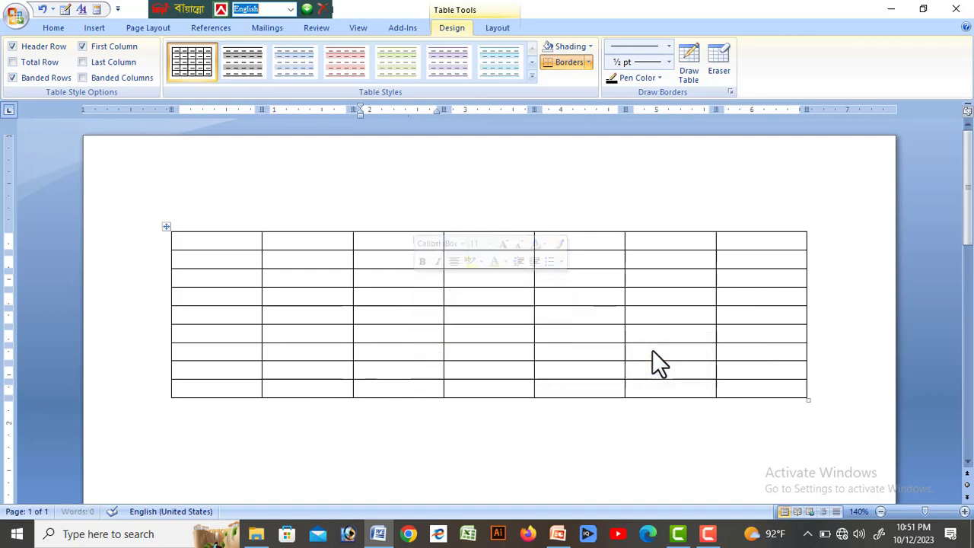
pyautogui.click(578, 336)
# Select the whole fourth column and insert a matching number of rows below the table's last row.
pyautogui.moveTo(453, 244); pyautogui.dragTo(470, 365)
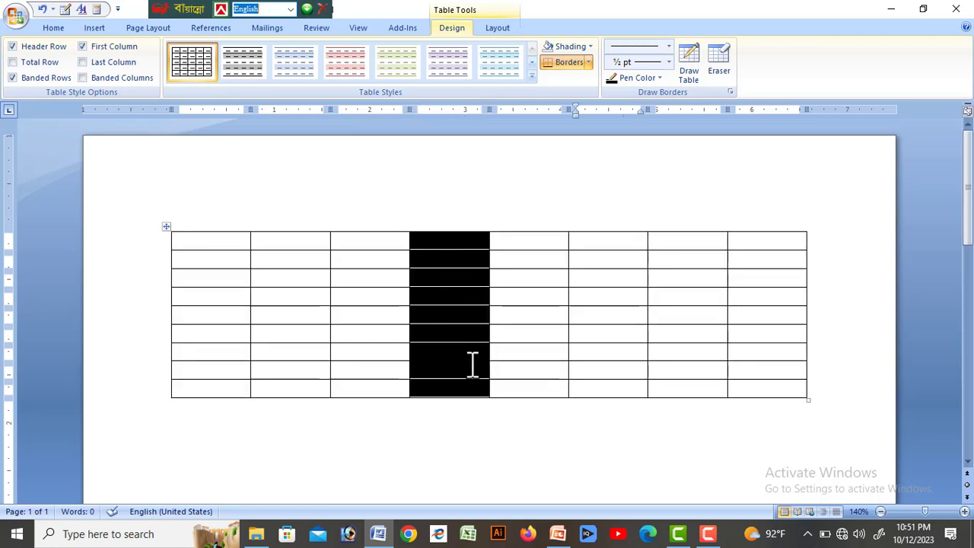
pyautogui.rightClick(455, 301)
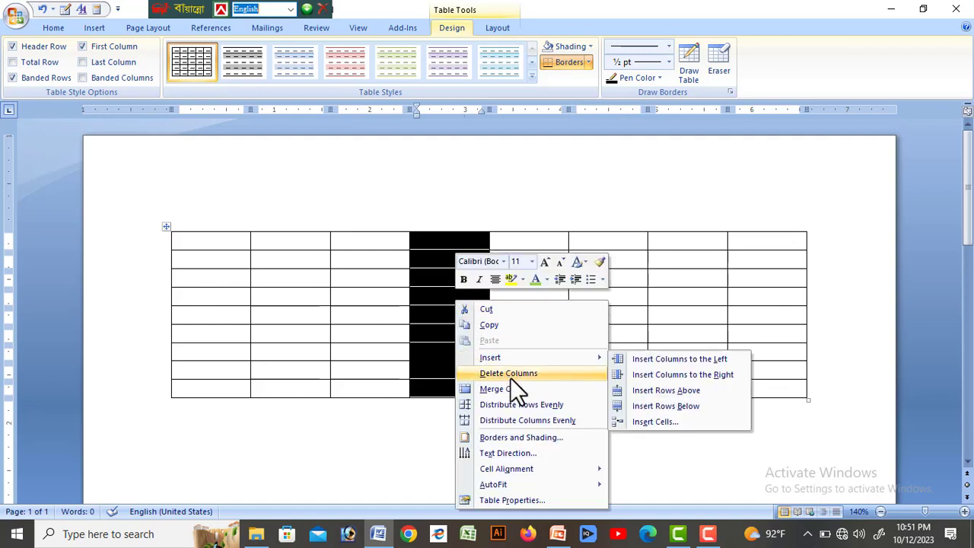
pyautogui.moveTo(506, 358)
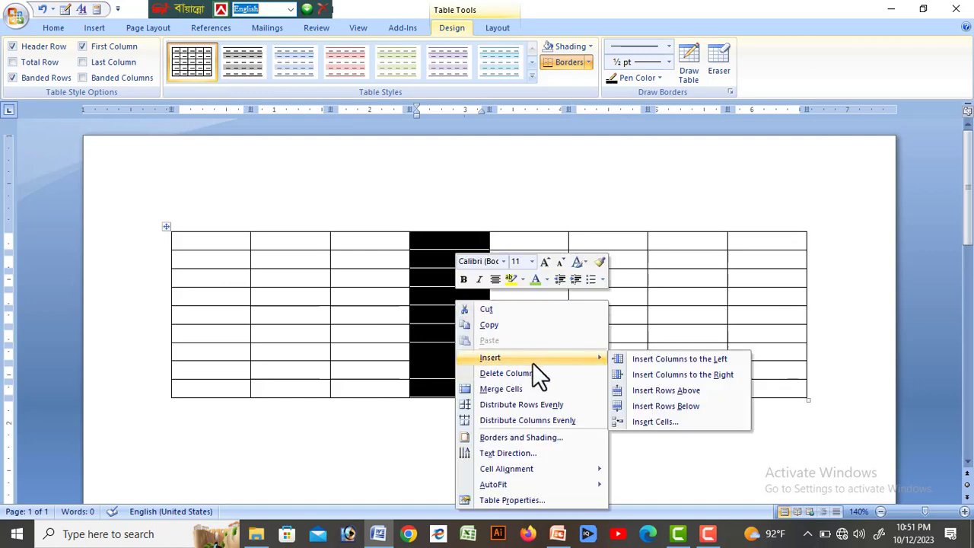
pyautogui.click(712, 403)
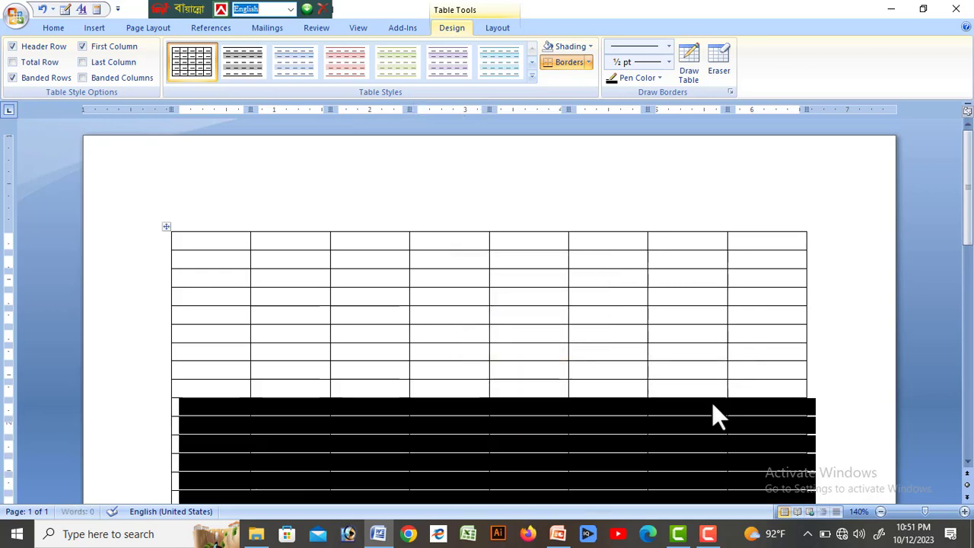
pyautogui.scroll(-5, 828, 358)
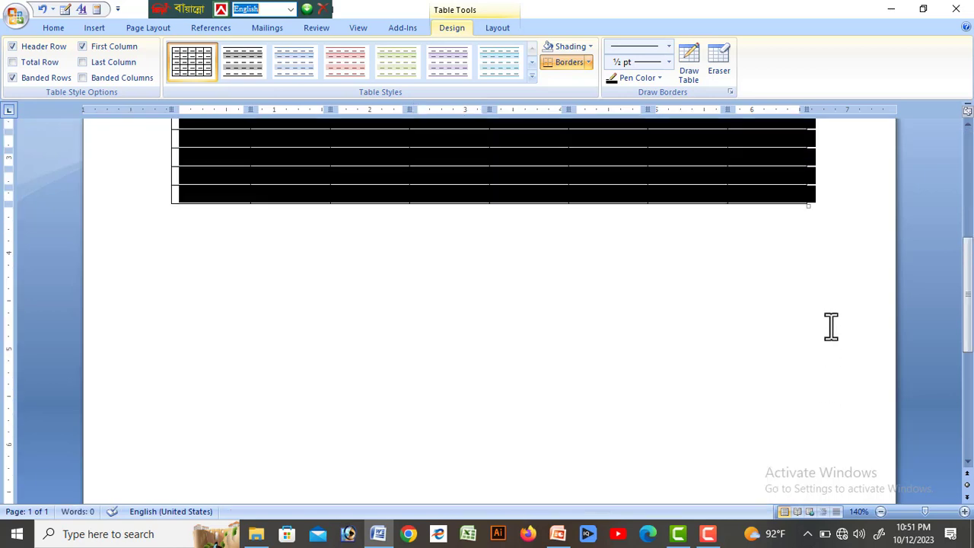
pyautogui.click(783, 391)
pyautogui.scroll(5, 782, 391)
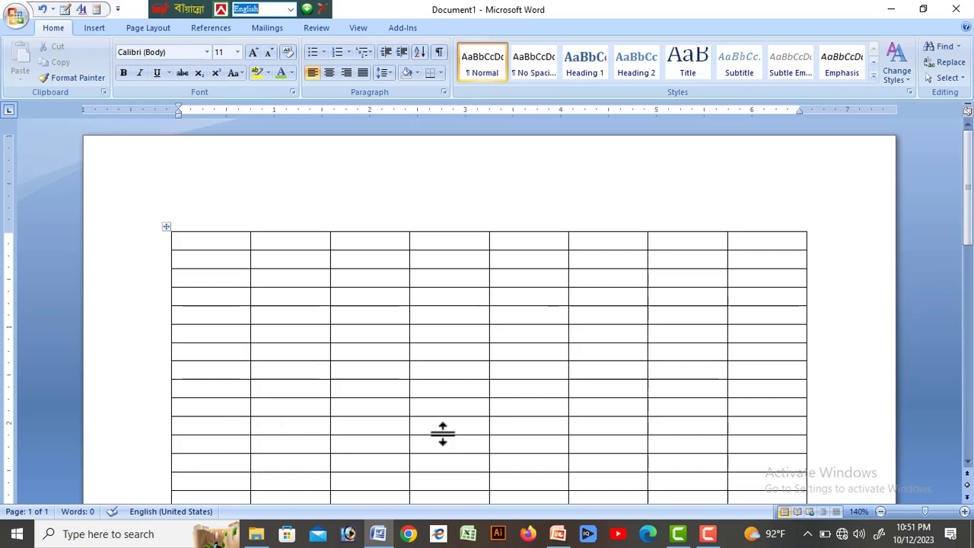
# Undo the last row insertion and the column insertion before it.
pyautogui.hotkey('ctrl', 'z')
pyautogui.hotkey('ctrl', 'z')
pyautogui.click(515, 441)
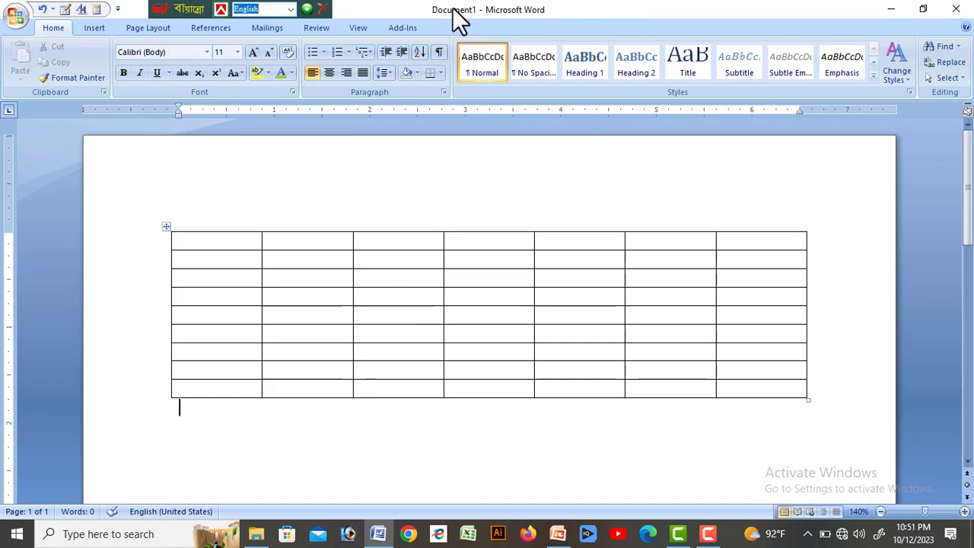
# From the fourth column's second-row cell, insert columns to the right and left, plus rows below and above.
pyautogui.click(479, 267)
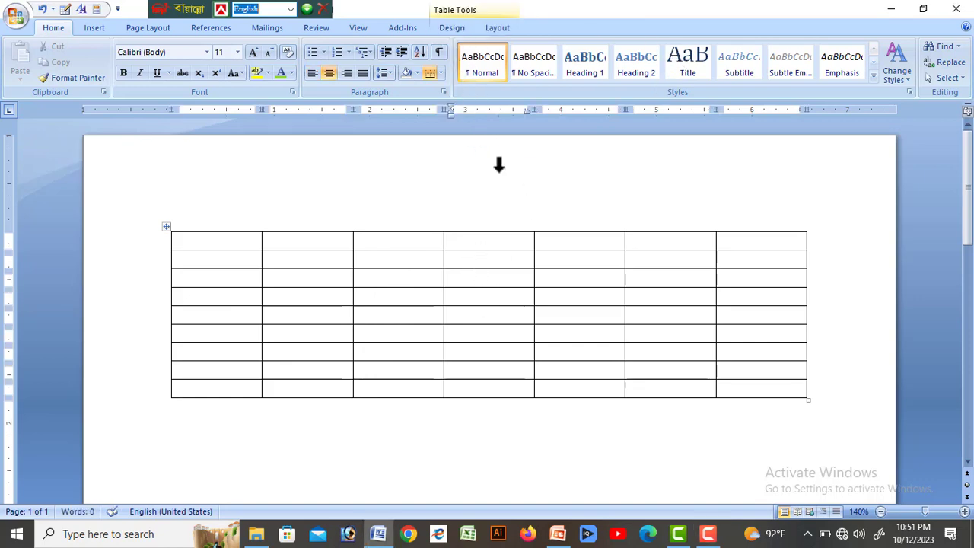
pyautogui.click(502, 27)
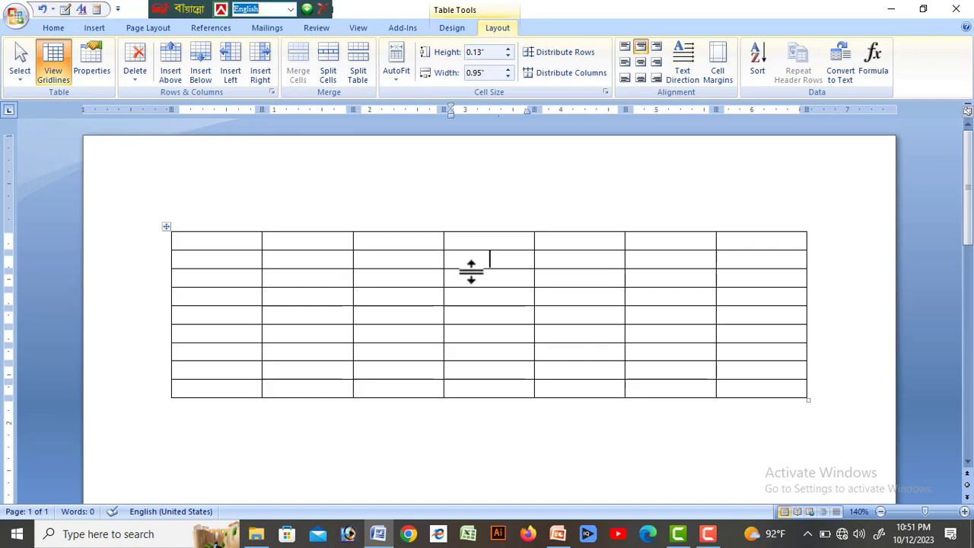
pyautogui.click(266, 62)
pyautogui.click(237, 63)
pyautogui.click(209, 66)
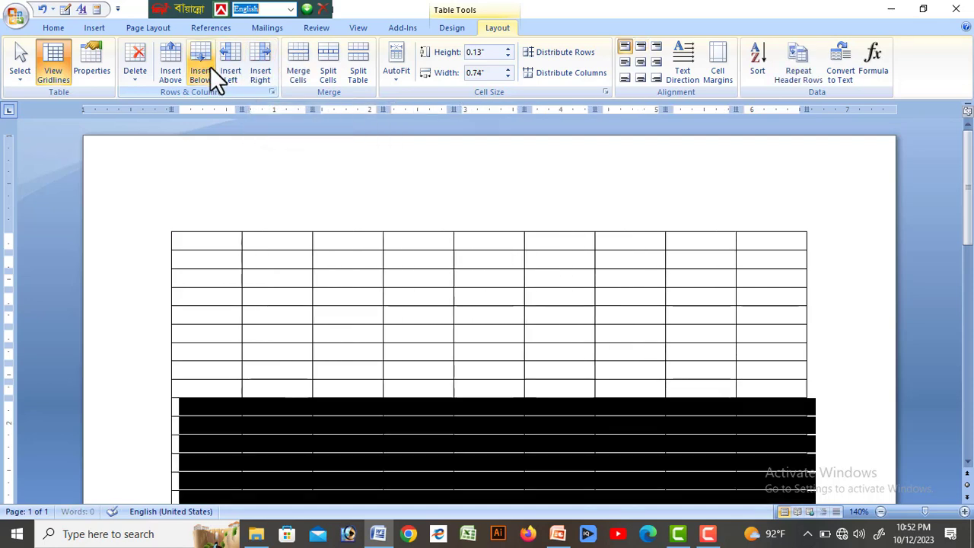
pyautogui.click(180, 67)
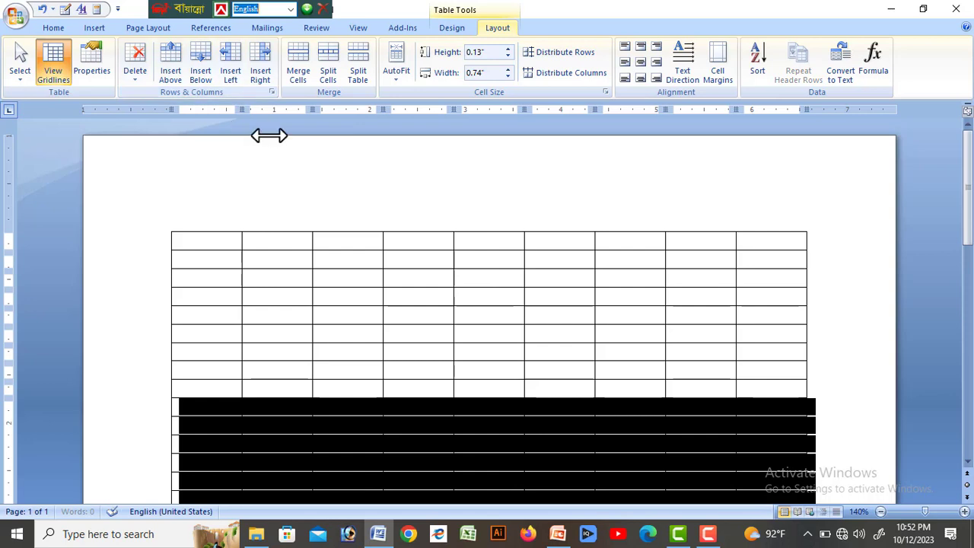
# Undo the last four row and column insertions.
pyautogui.hotkey('ctrl', 'z')
pyautogui.hotkey('ctrl', 'z')
pyautogui.hotkey('ctrl', 'z')
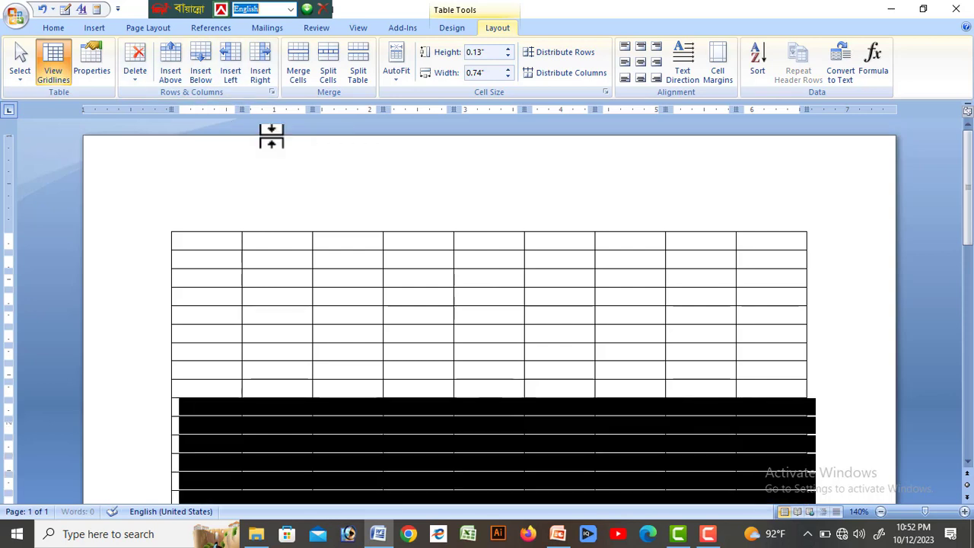
pyautogui.hotkey('ctrl', 'z')
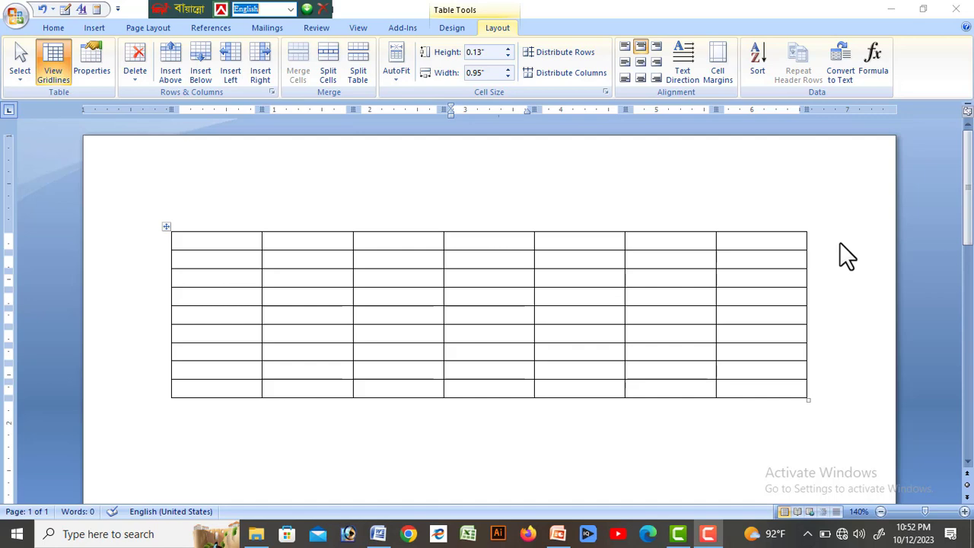
# Delete the table's entire last column.
pyautogui.click(769, 239)
pyautogui.click(772, 248)
pyautogui.moveTo(772, 251); pyautogui.dragTo(811, 478)
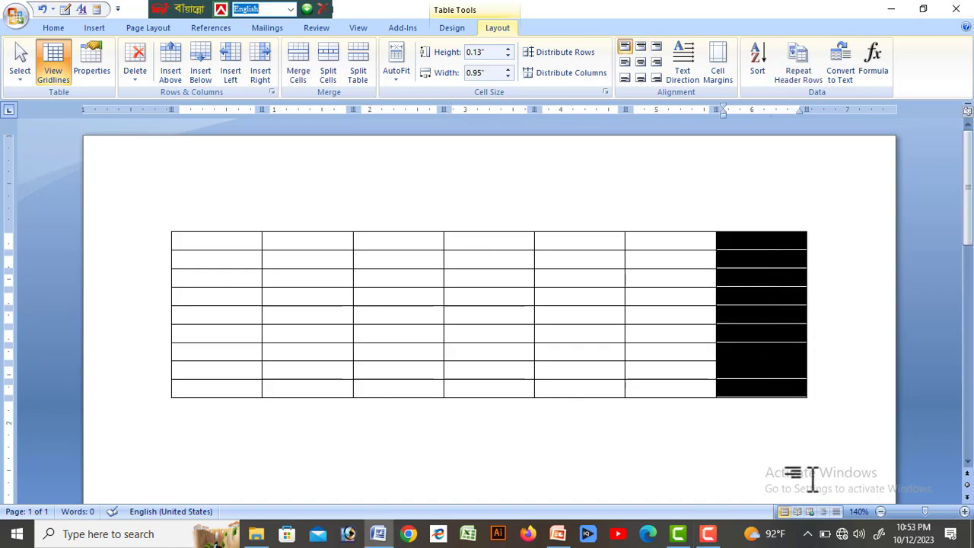
pyautogui.press('BackSpace')
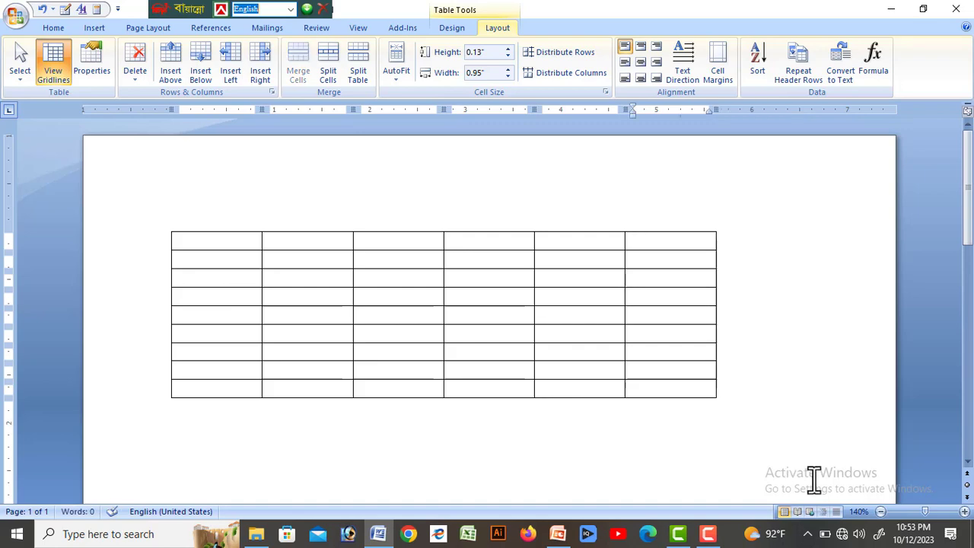
# Delete the fifth and sixth columns together from the table.
pyautogui.click(591, 244)
pyautogui.moveTo(592, 244); pyautogui.dragTo(693, 400)
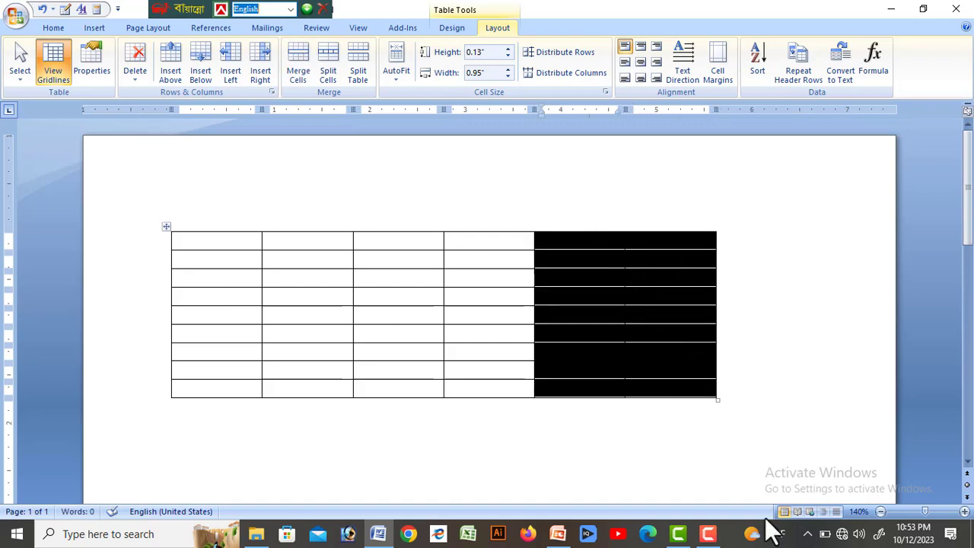
pyautogui.press('BackSpace')
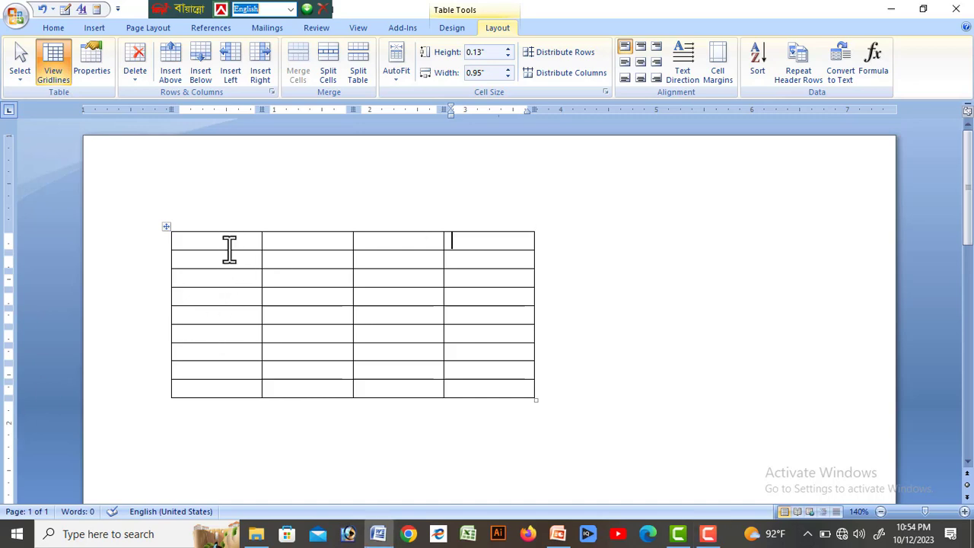
# Merge the top two cells of the table's first column.
pyautogui.moveTo(219, 244); pyautogui.dragTo(218, 257)
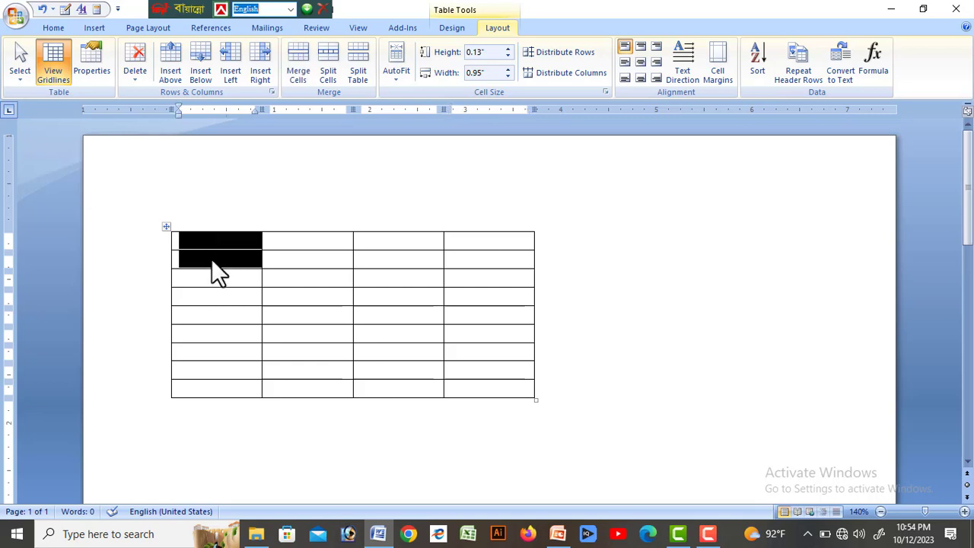
pyautogui.rightClick(211, 260)
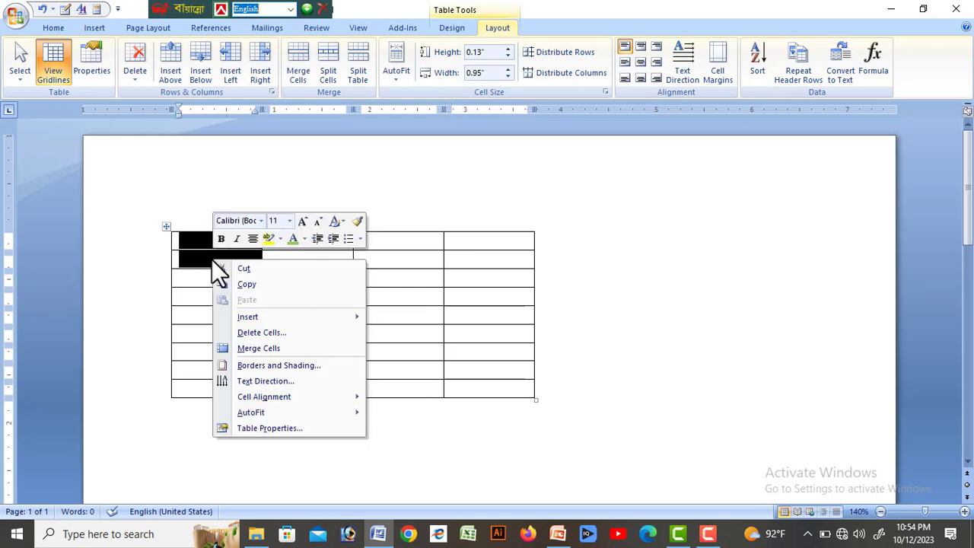
pyautogui.click(267, 347)
pyautogui.click(346, 441)
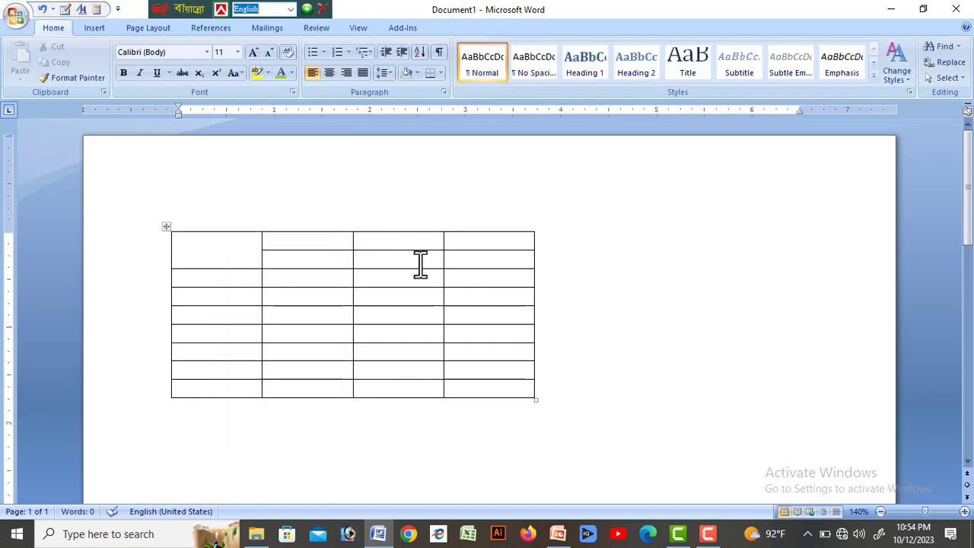
# Merge the first row's cells in the second, third and fourth columns into one cell.
pyautogui.moveTo(298, 242); pyautogui.dragTo(470, 246)
pyautogui.rightClick(413, 242)
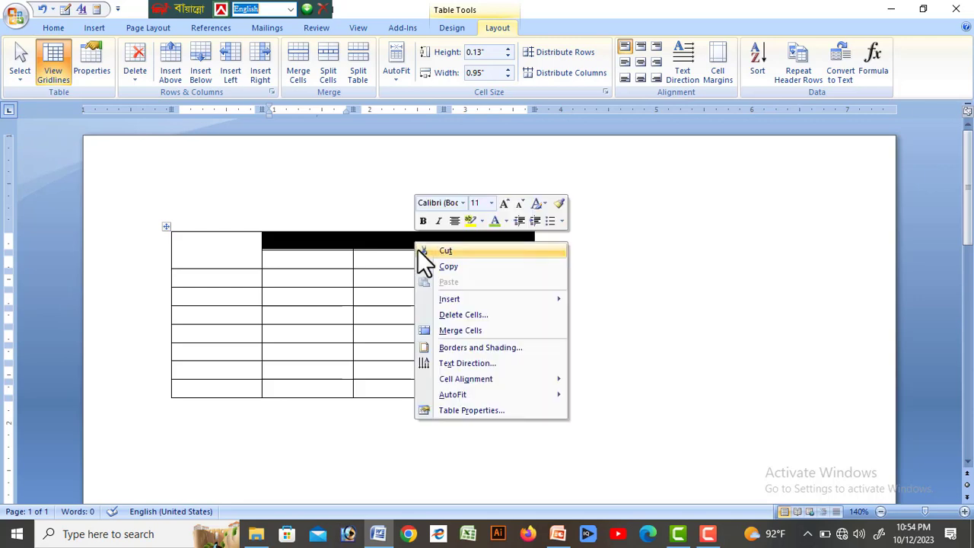
pyautogui.click(446, 330)
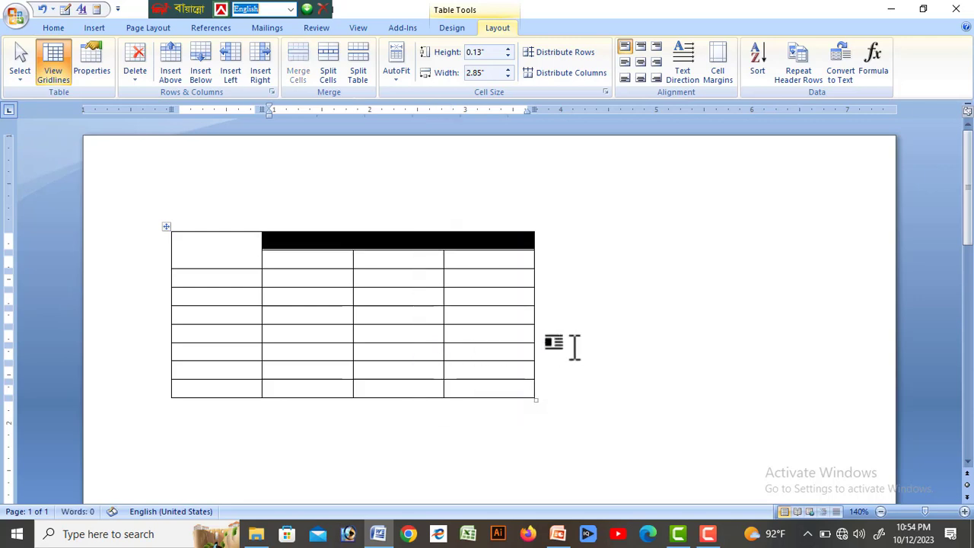
pyautogui.click(553, 347)
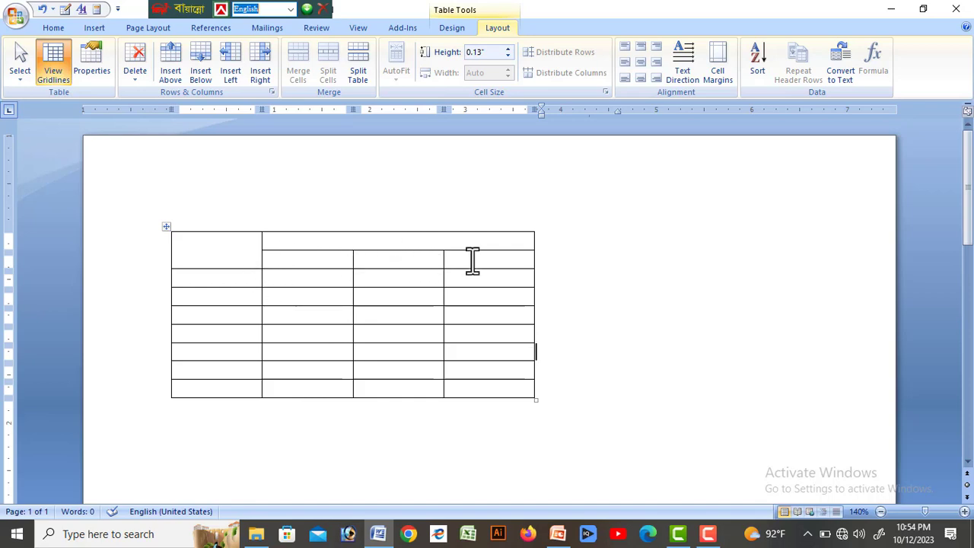
# Merge the last column's cells in rows two through four into one cell.
pyautogui.moveTo(472, 261); pyautogui.dragTo(470, 287)
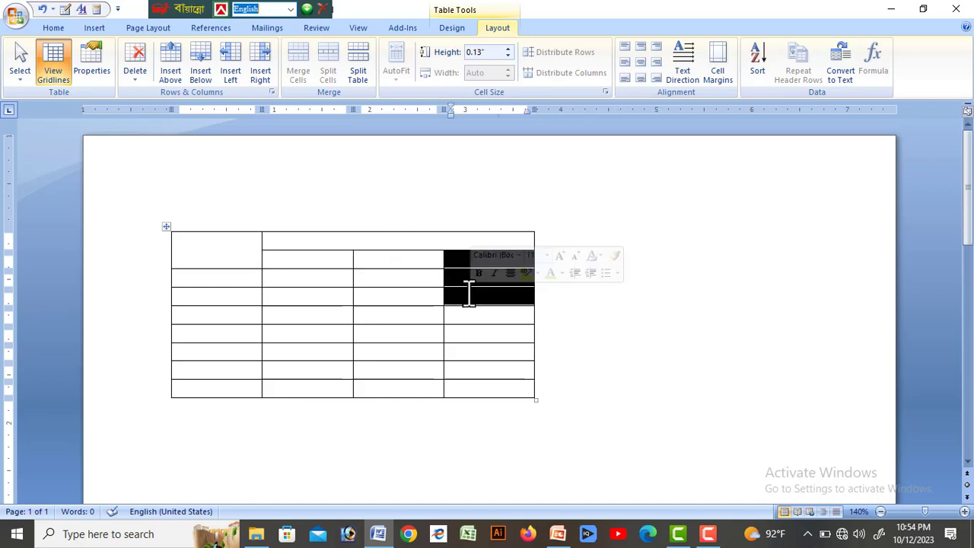
pyautogui.rightClick(464, 291)
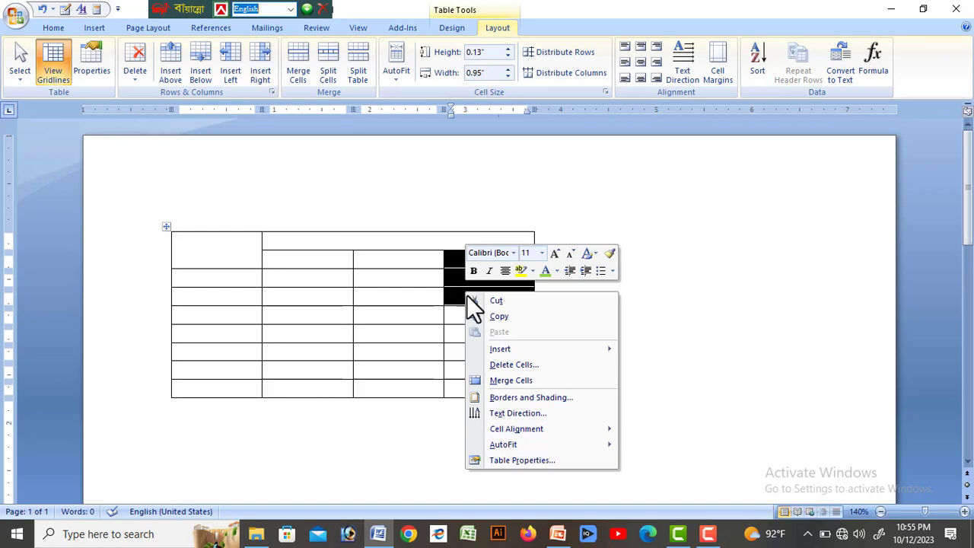
pyautogui.click(510, 382)
pyautogui.click(646, 341)
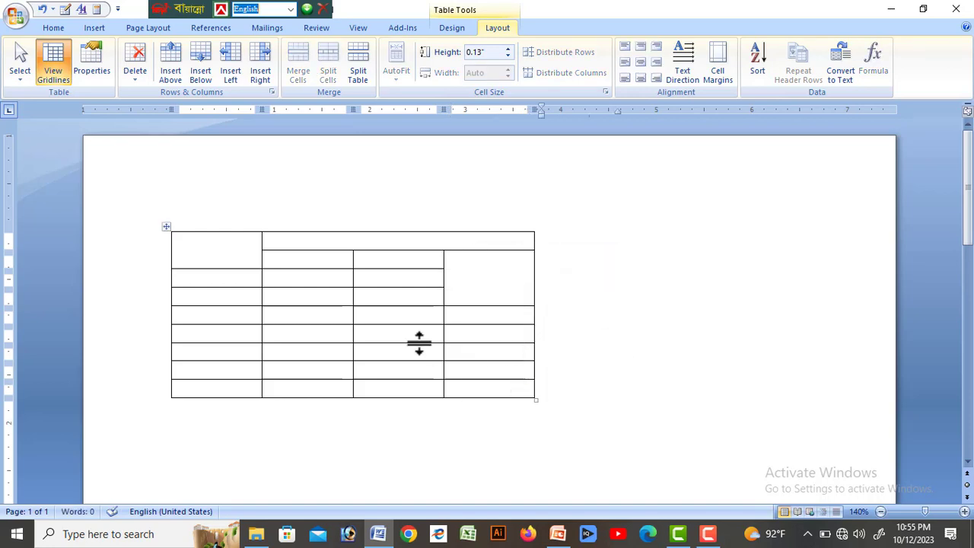
pyautogui.click(350, 301)
pyautogui.click(391, 268)
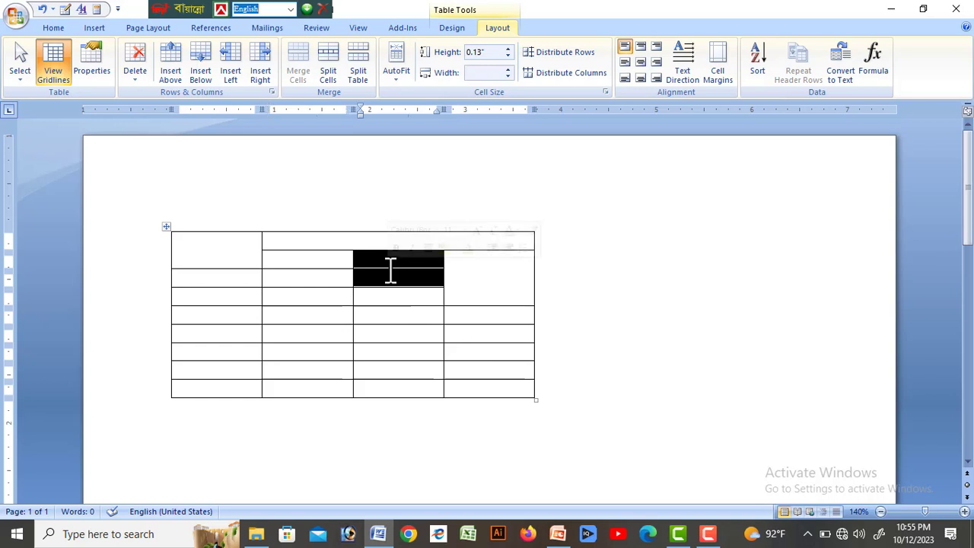
pyautogui.click(327, 264)
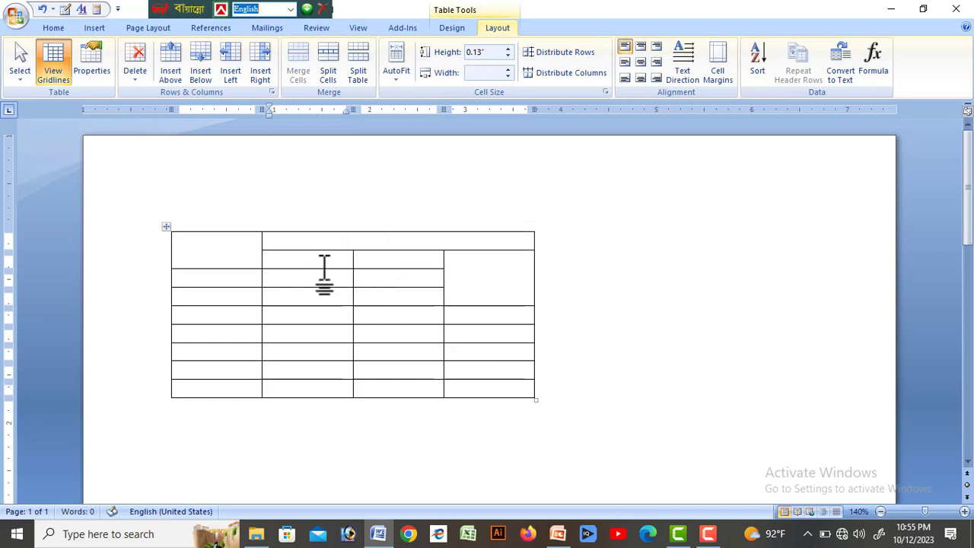
# Erase the borders between rows two to four in the second column and rows two to five in the third column.
pyautogui.click(451, 28)
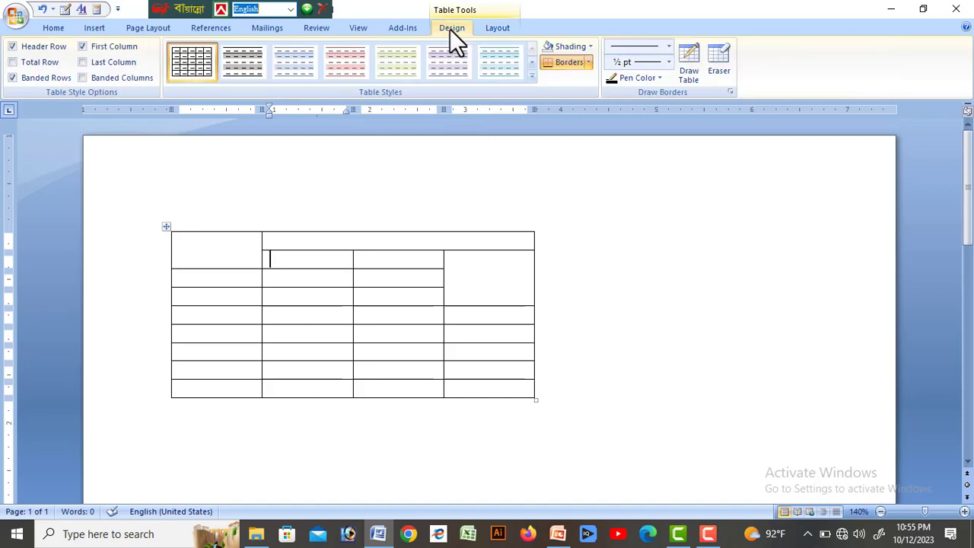
pyautogui.click(718, 67)
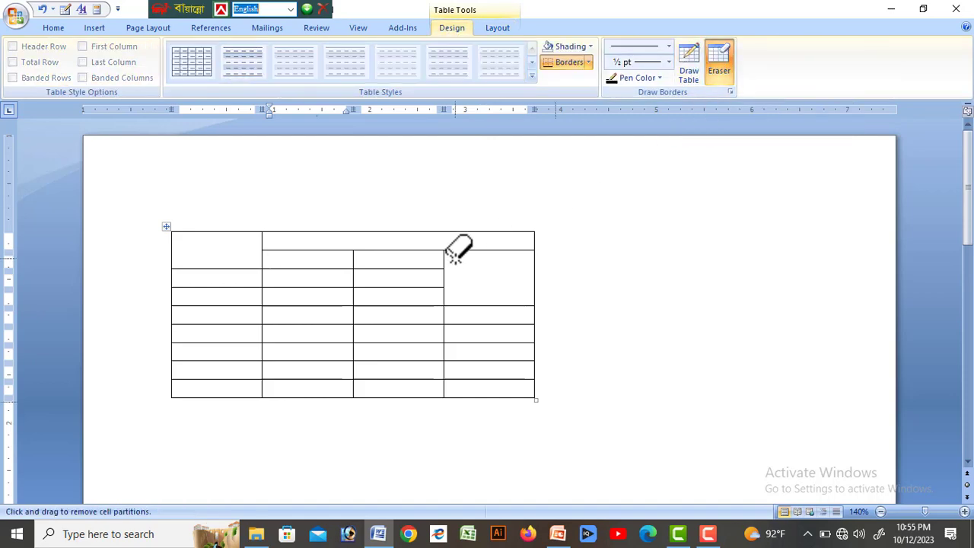
pyautogui.click(411, 268)
pyautogui.click(312, 268)
pyautogui.click(310, 286)
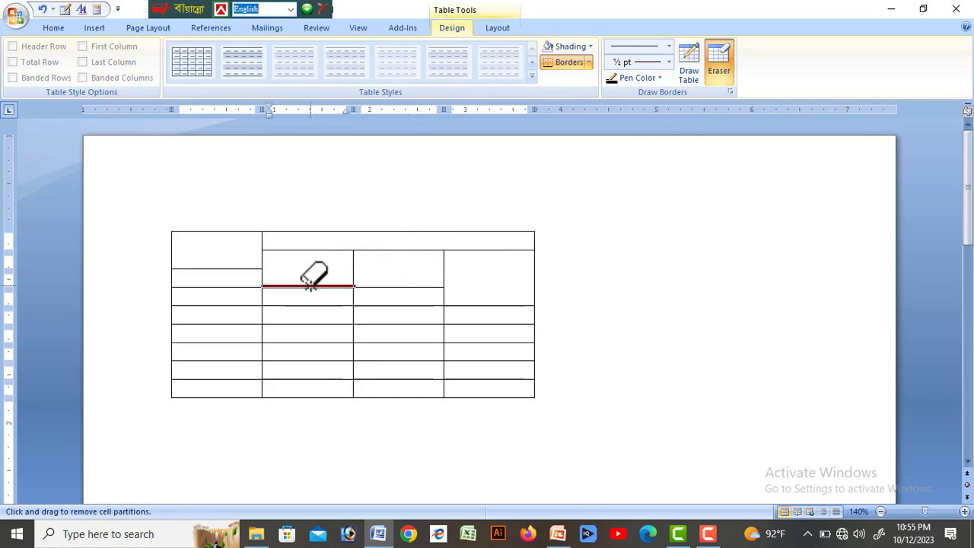
pyautogui.click(395, 287)
pyautogui.click(380, 306)
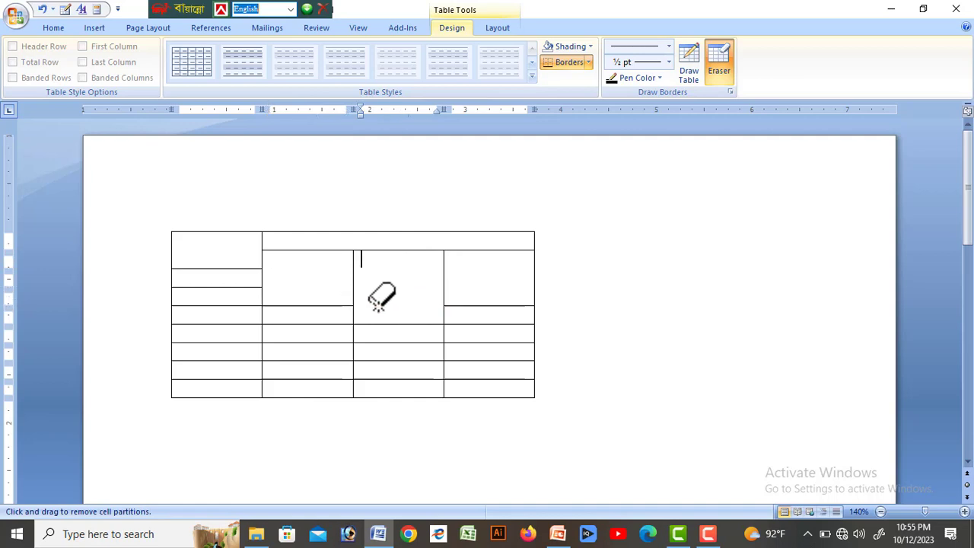
# Erase the border below the second column's merged cell and the border between it and the third column's merged cell.
pyautogui.click(312, 305)
pyautogui.click(353, 283)
pyautogui.press('Escape')
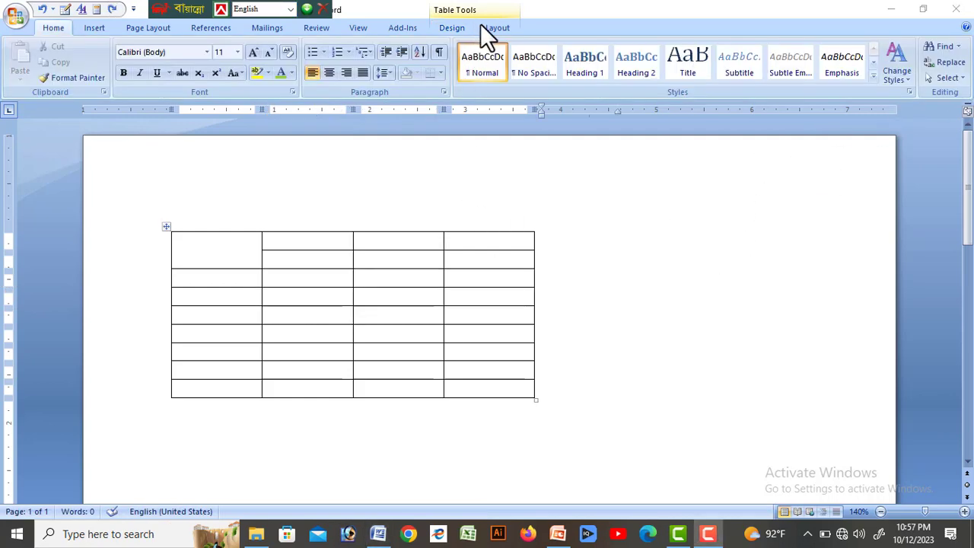
# Split the table into two separate tables at the fifth row.
pyautogui.click(500, 28)
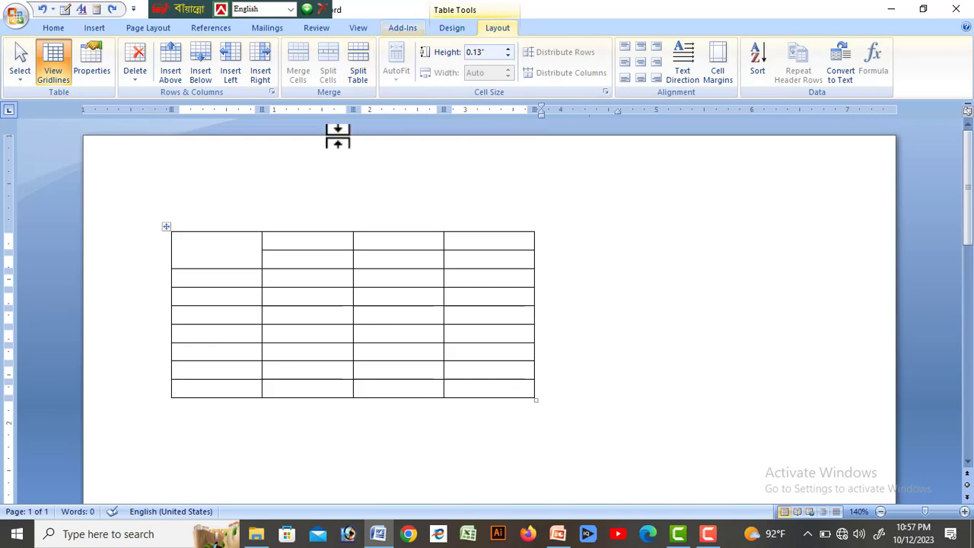
pyautogui.click(320, 315)
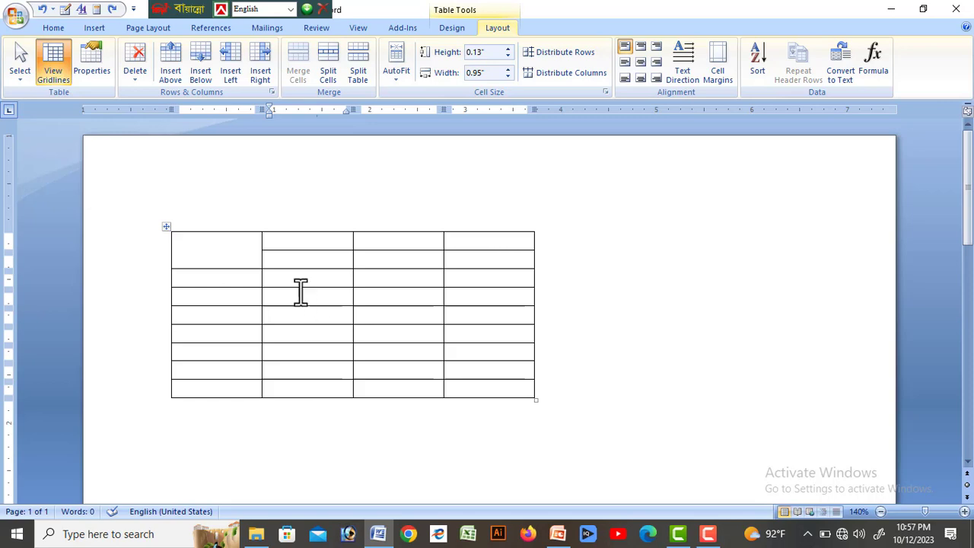
pyautogui.click(453, 30)
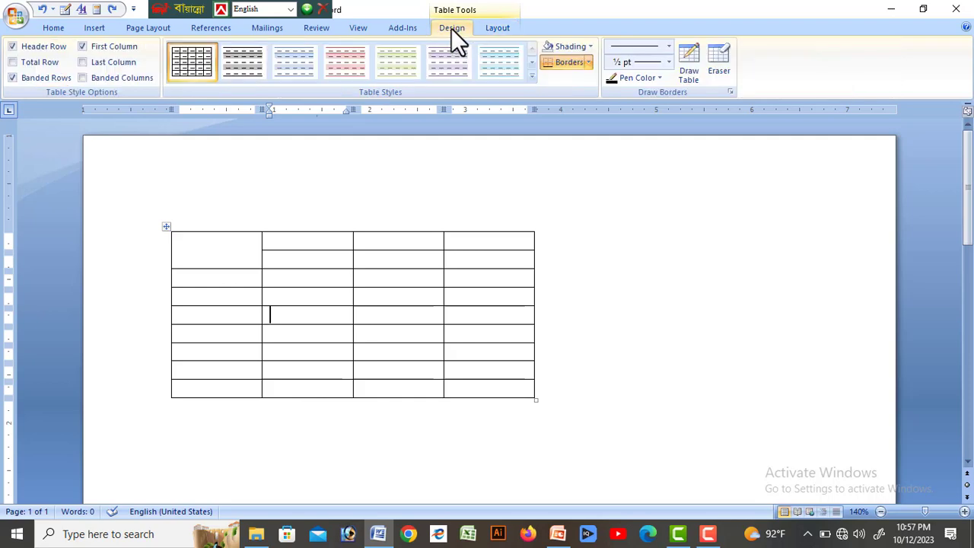
pyautogui.click(496, 29)
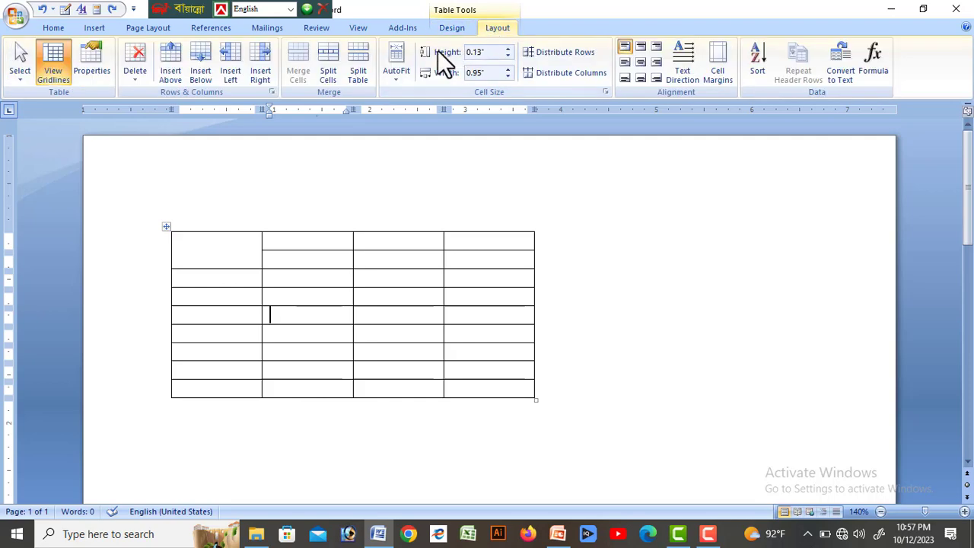
pyautogui.click(367, 60)
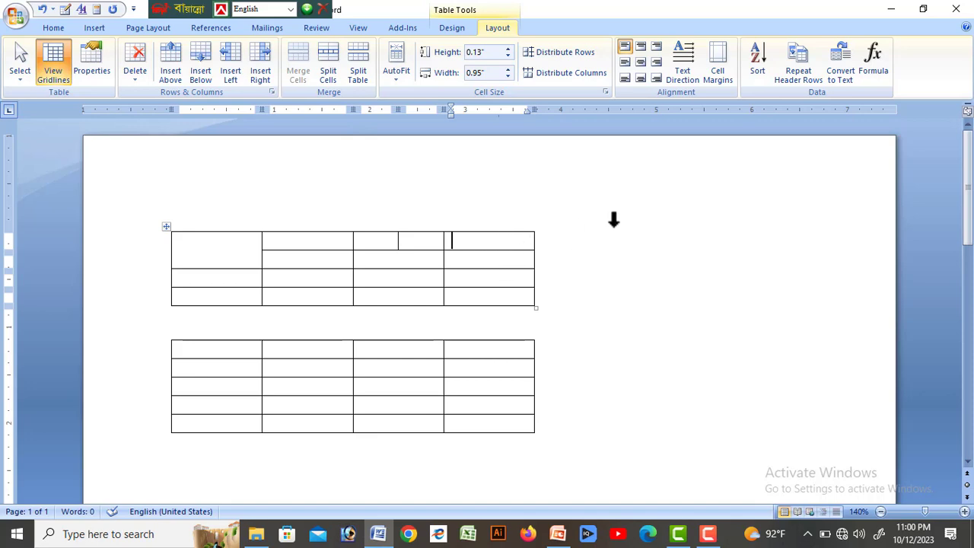
# Split the last cell of the upper table's first row into 2 columns and 1 row.
pyautogui.click(332, 66)
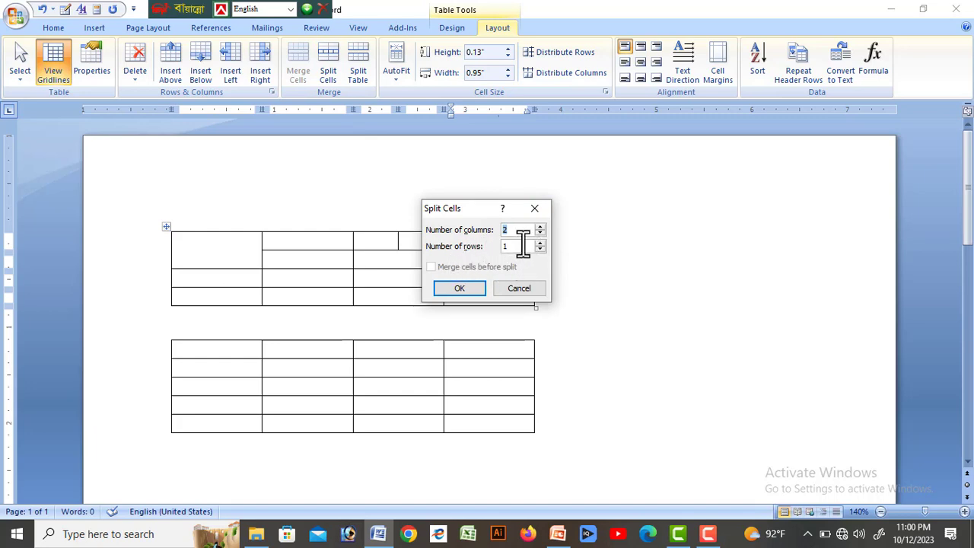
pyautogui.click(471, 286)
pyautogui.click(476, 280)
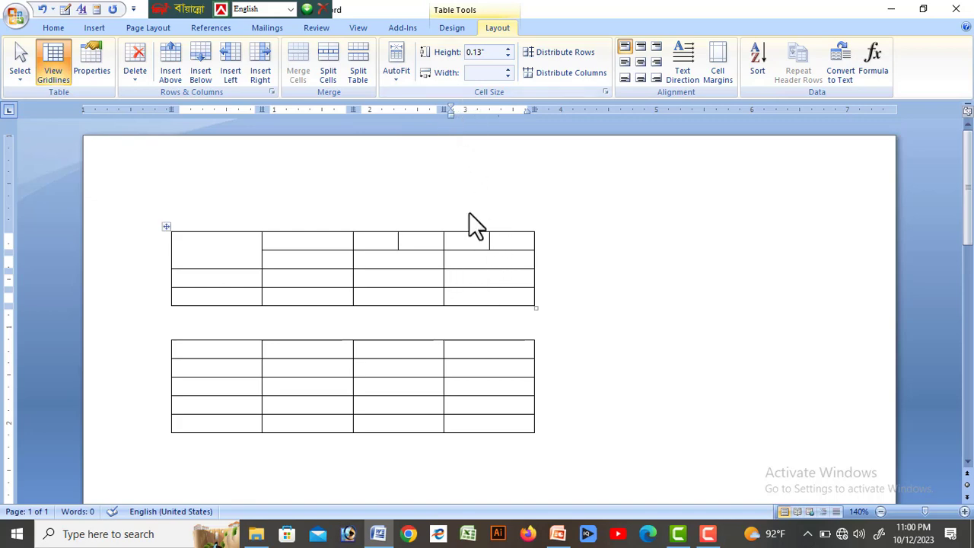
# Set the height of the upper table's third row to 0.4".
pyautogui.click(508, 48)
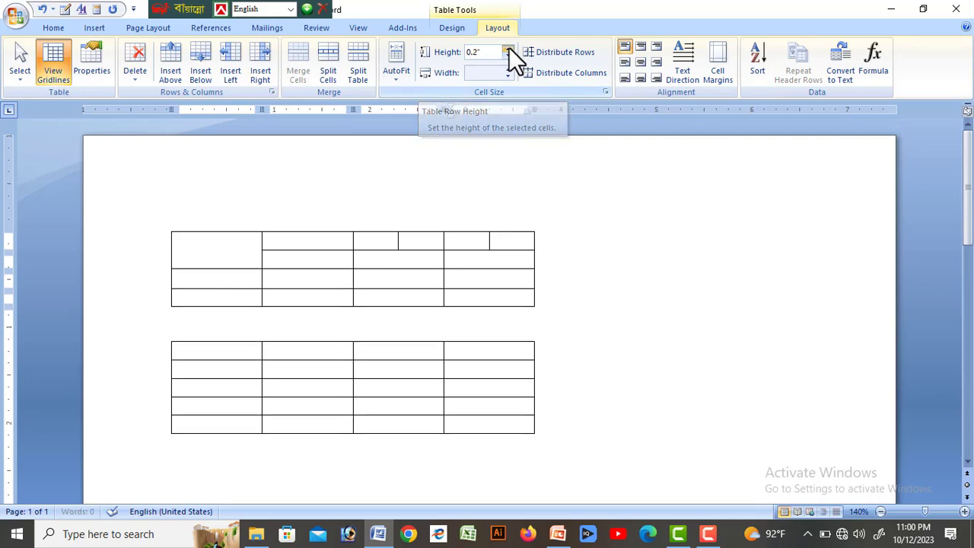
pyautogui.click(508, 47)
pyautogui.click(509, 47)
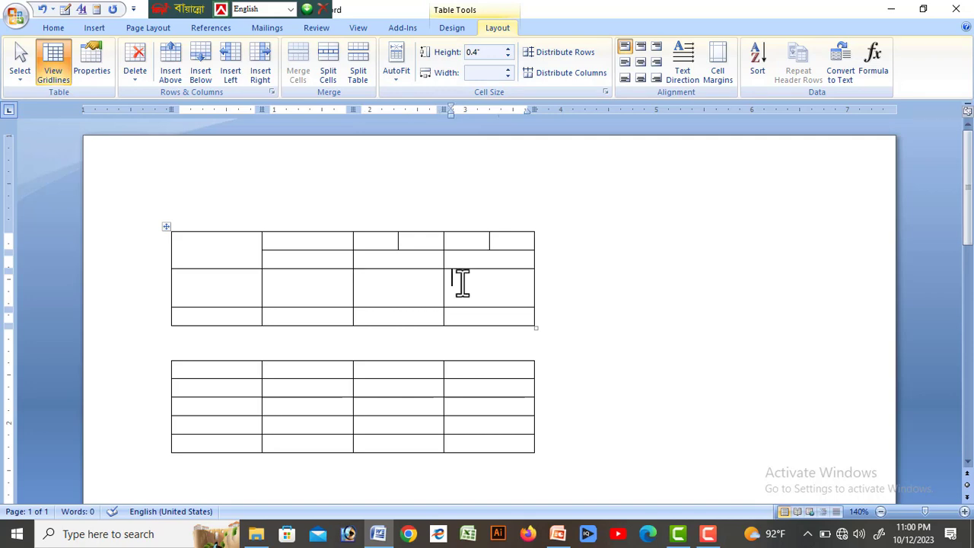
# Set the width of the upper table's second column to 1.4".
pyautogui.click(263, 285)
pyautogui.click(295, 303)
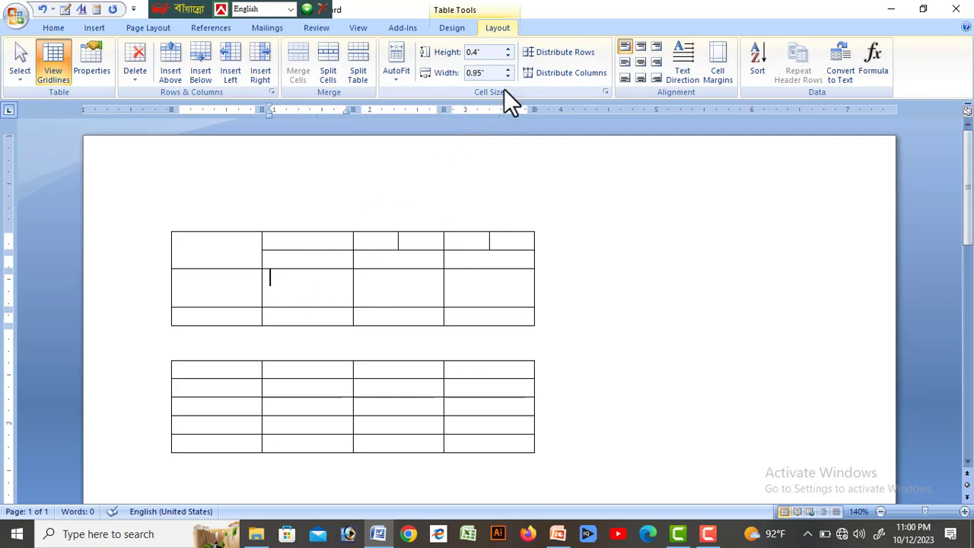
pyautogui.click(508, 68)
pyautogui.click(508, 68)
pyautogui.click(508, 67)
pyautogui.click(509, 67)
pyautogui.click(509, 68)
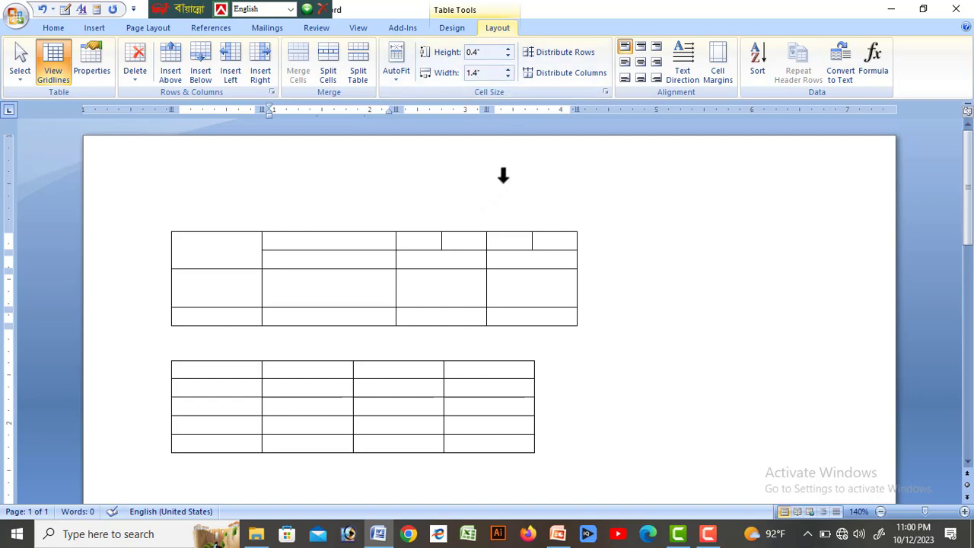
# Narrow the upper table's third column to 0.16", and undo that width change.
pyautogui.click(447, 283)
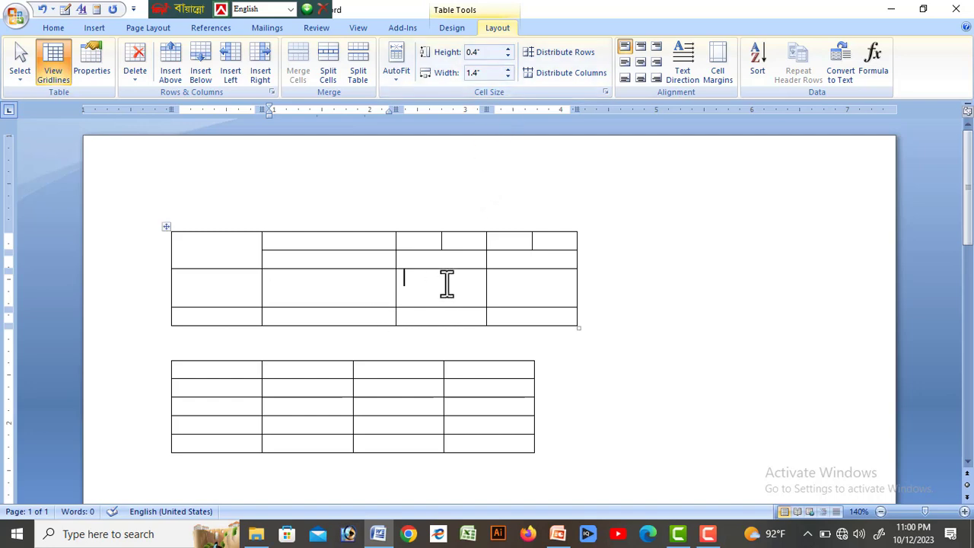
pyautogui.click(508, 69)
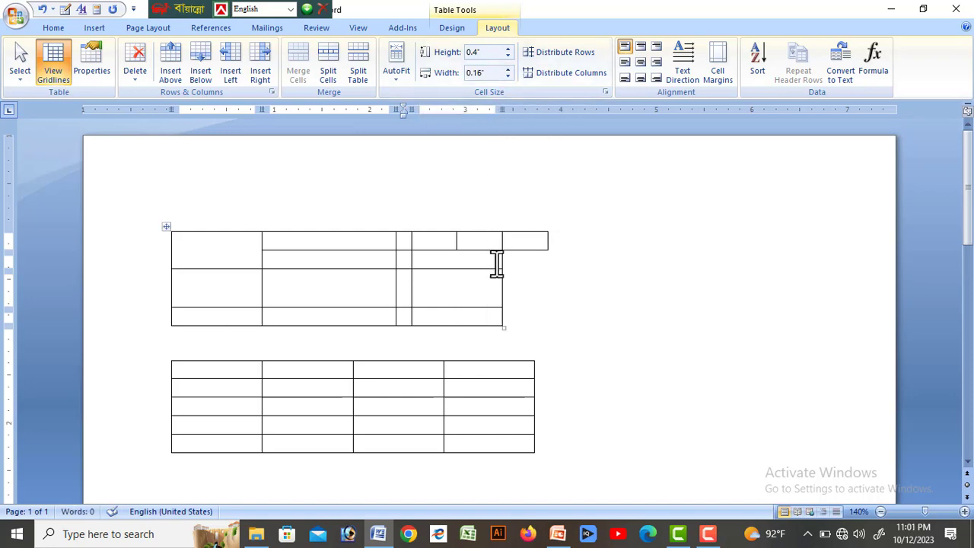
pyautogui.hotkey('ctrl', 'z')
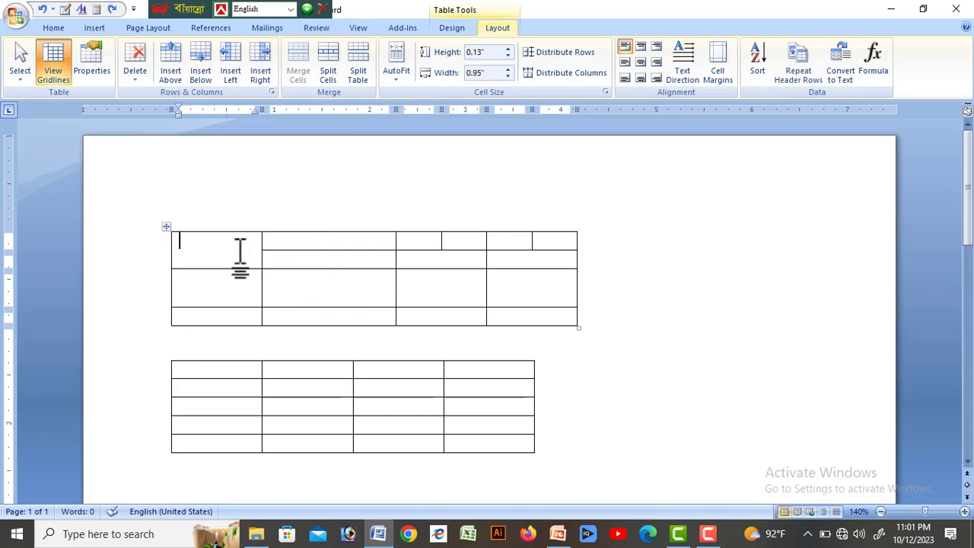
# Select all cells of the upper table and distribute its rows evenly.
pyautogui.moveTo(244, 251); pyautogui.dragTo(328, 312)
pyautogui.moveTo(419, 312); pyautogui.dragTo(545, 320)
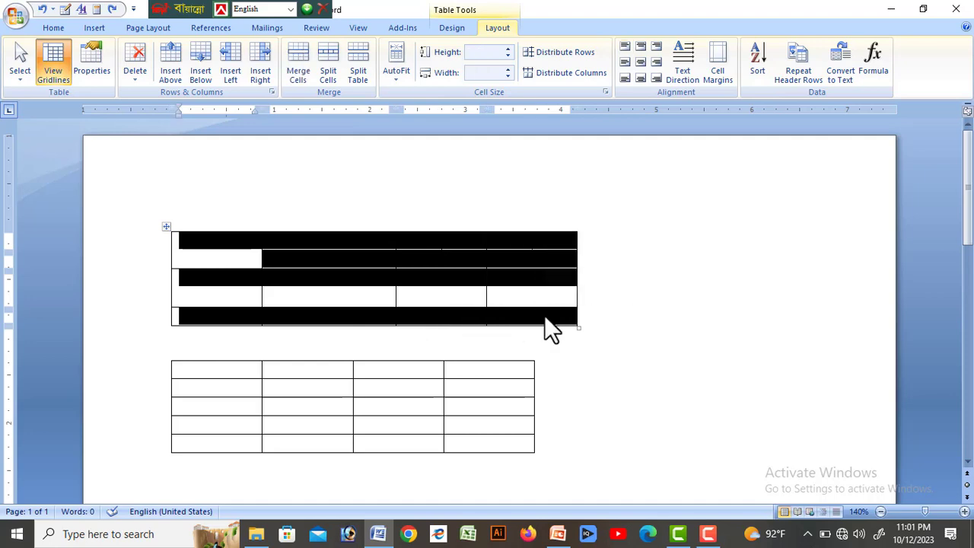
pyautogui.click(583, 51)
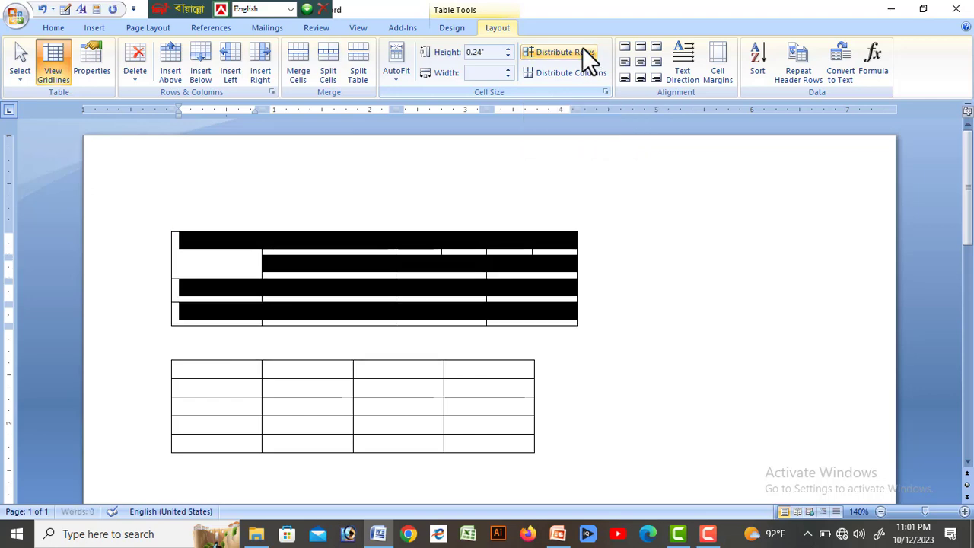
pyautogui.click(638, 266)
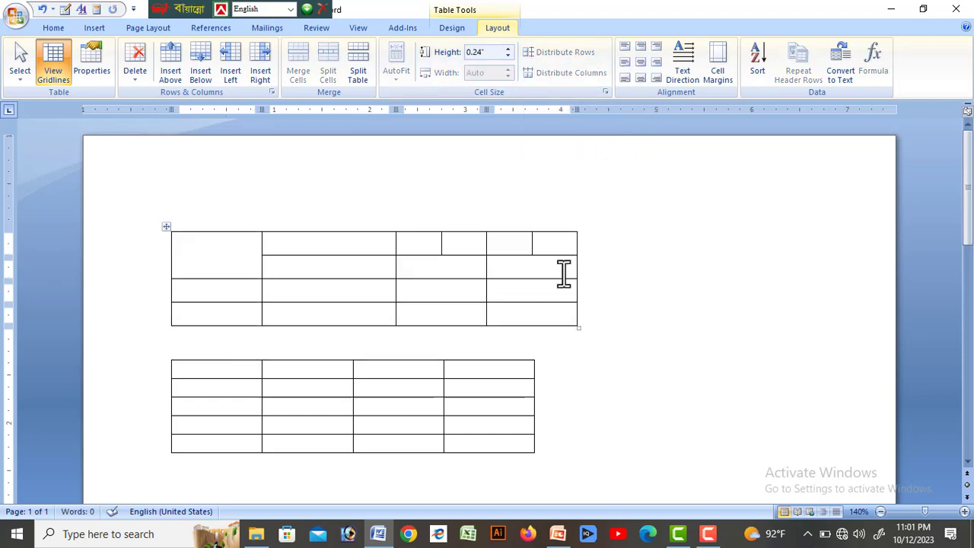
# Try to distribute the upper table's columns evenly across all of its cells.
pyautogui.moveTo(233, 257); pyautogui.dragTo(555, 304)
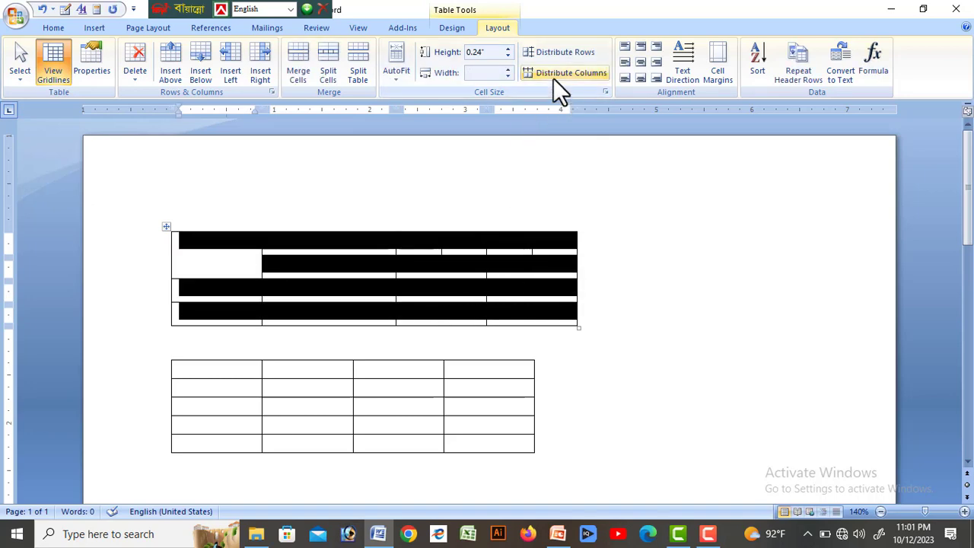
pyautogui.click(552, 73)
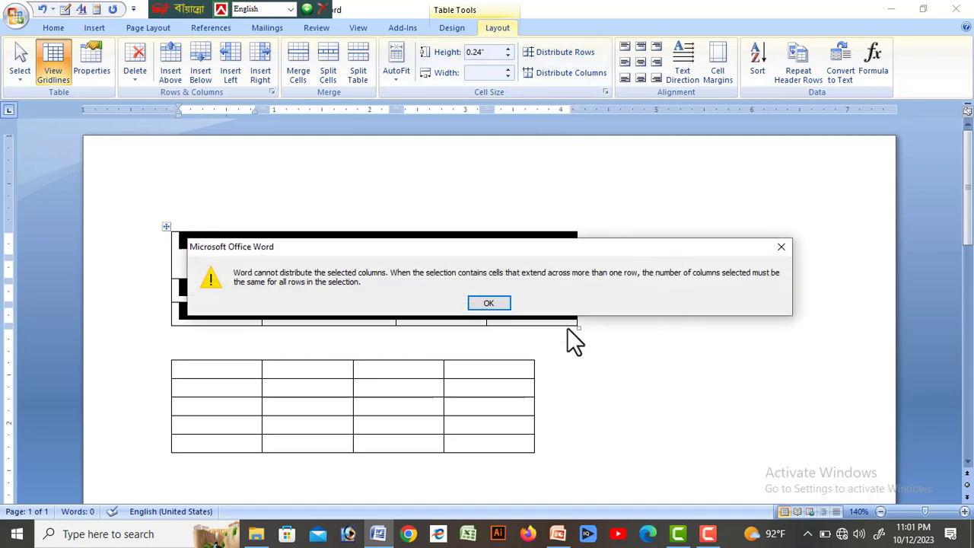
pyautogui.click(489, 304)
pyautogui.click(622, 352)
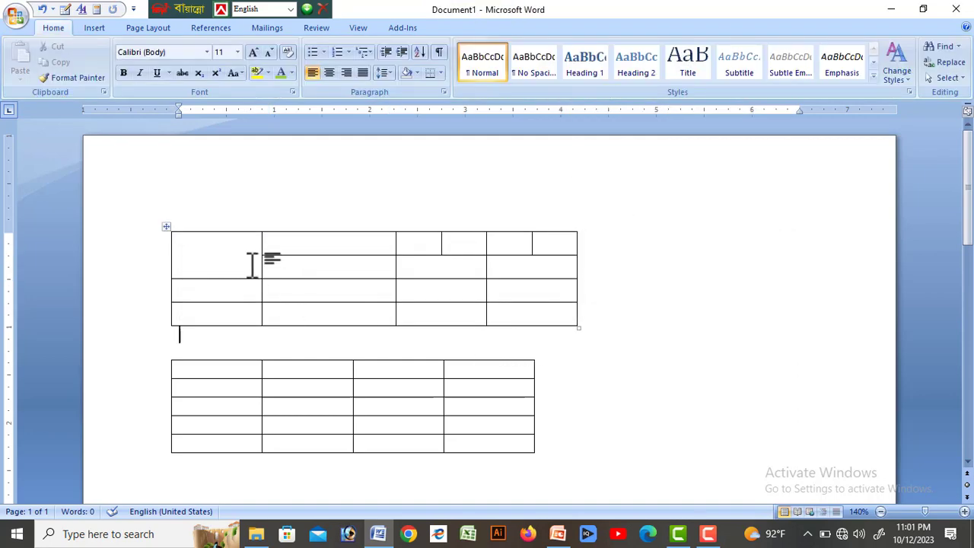
# Delete the entire upper table, keeping only the lower five-row table.
pyautogui.moveTo(238, 257); pyautogui.dragTo(535, 331)
pyautogui.press('Delete')
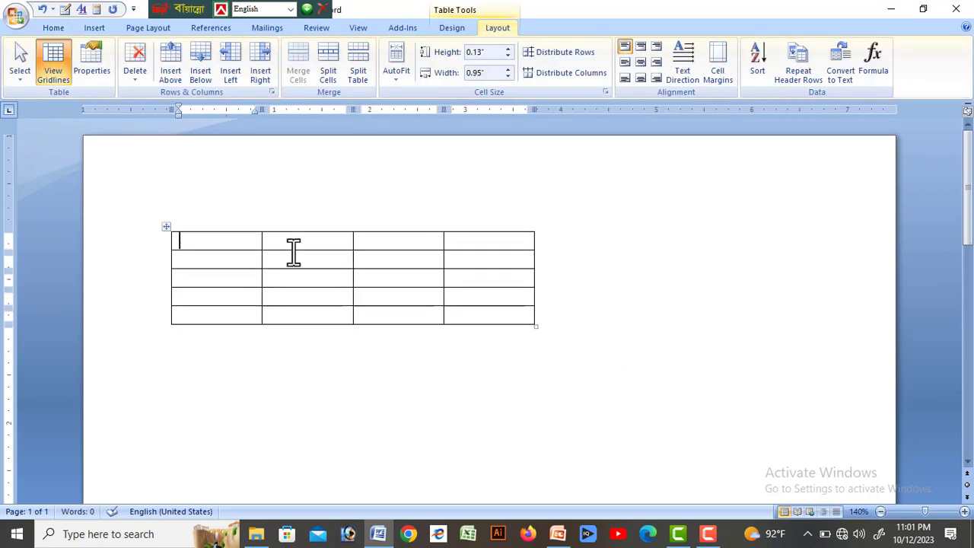
# Make the table's first and third rows taller, the third about 0.27", and narrow the second column to about 0.75" and the third slightly.
pyautogui.moveTo(262, 242); pyautogui.dragTo(257, 248)
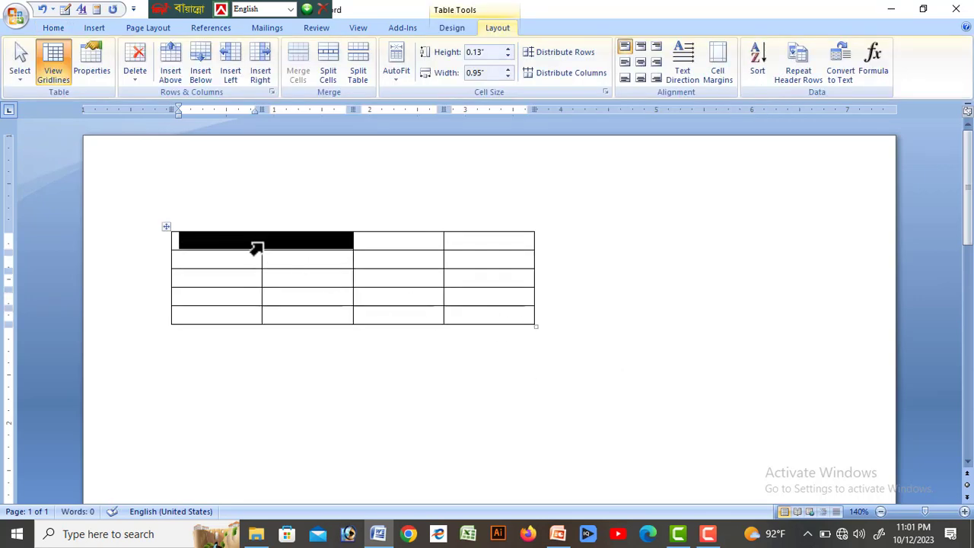
pyautogui.click(263, 261)
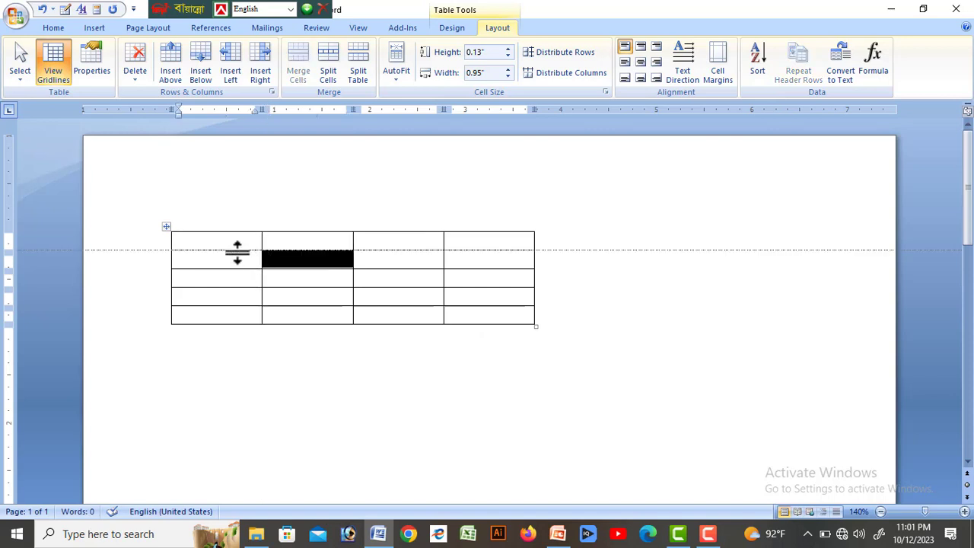
pyautogui.moveTo(273, 250); pyautogui.dragTo(279, 267)
pyautogui.click(320, 298)
pyautogui.moveTo(320, 304); pyautogui.dragTo(318, 322)
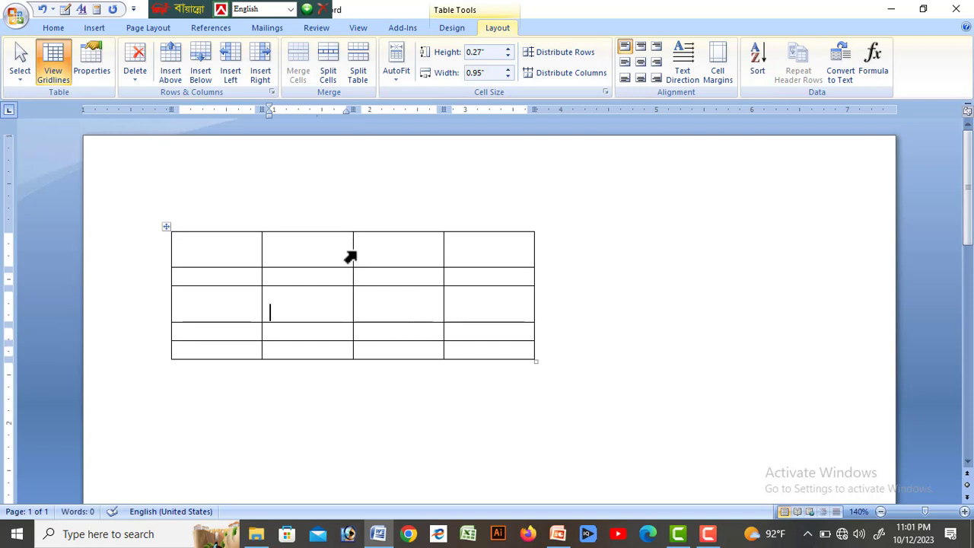
pyautogui.moveTo(353, 245); pyautogui.dragTo(333, 246)
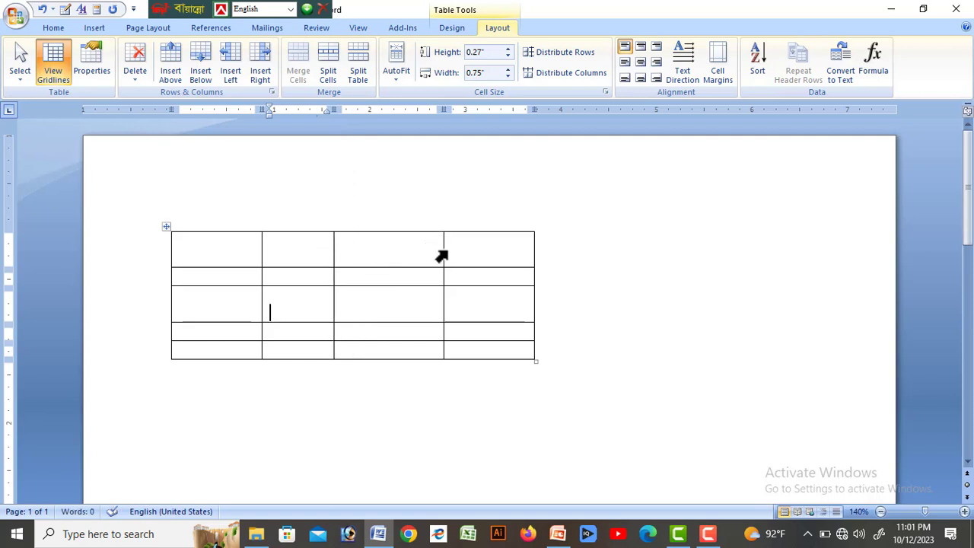
pyautogui.moveTo(443, 252); pyautogui.dragTo(420, 257)
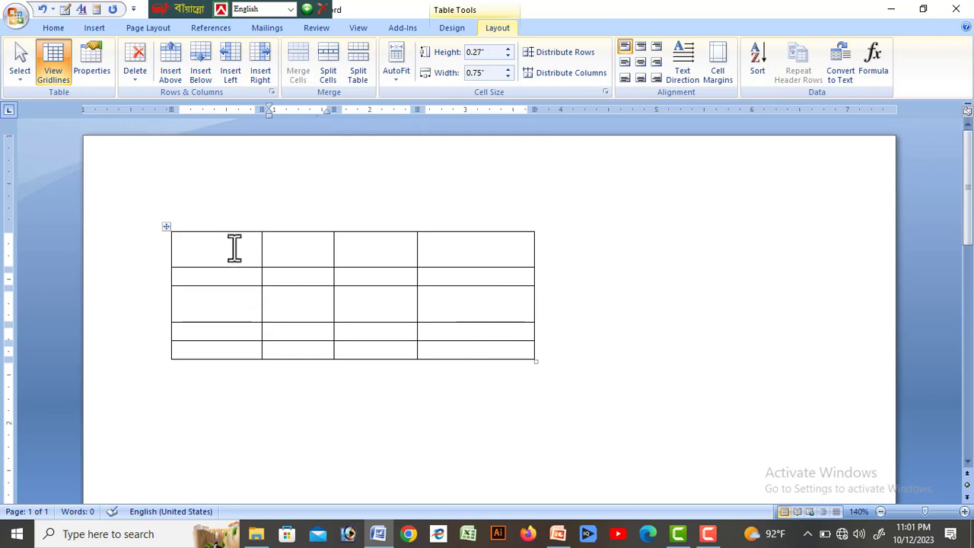
# Distribute the heights of all five table rows evenly.
pyautogui.moveTo(233, 246); pyautogui.dragTo(513, 355)
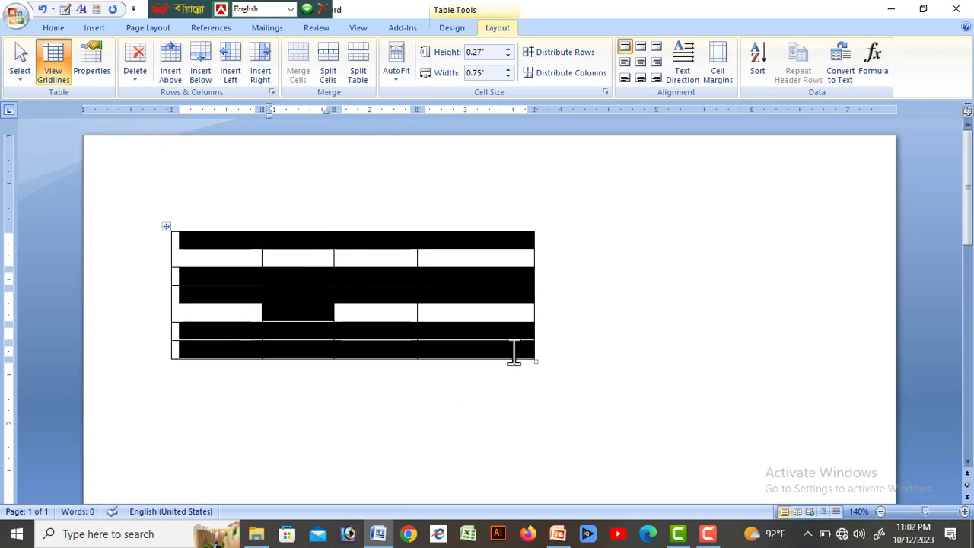
pyautogui.click(558, 51)
pyautogui.click(592, 290)
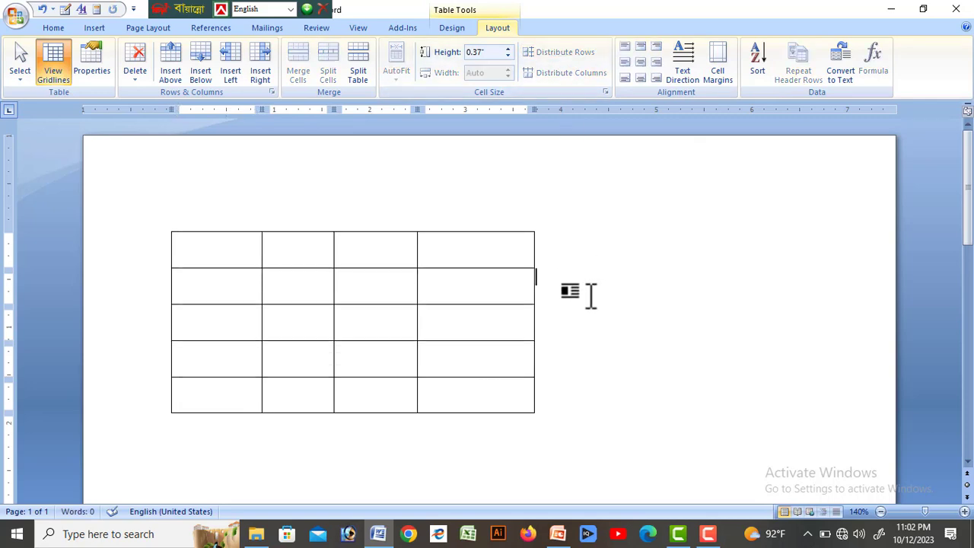
# Select the whole table and distribute the widths of its four columns evenly.
pyautogui.moveTo(250, 250); pyautogui.dragTo(521, 399)
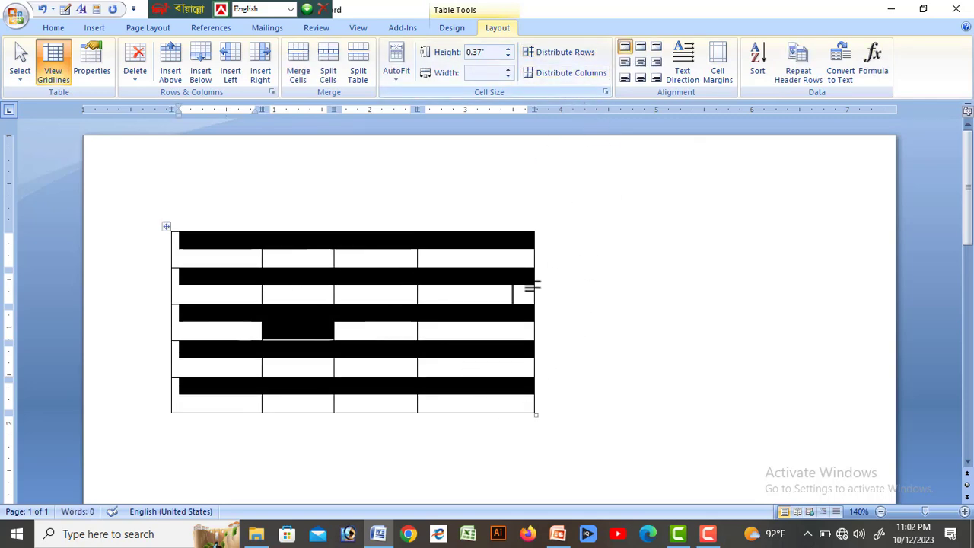
pyautogui.click(552, 370)
pyautogui.moveTo(251, 248); pyautogui.dragTo(554, 396)
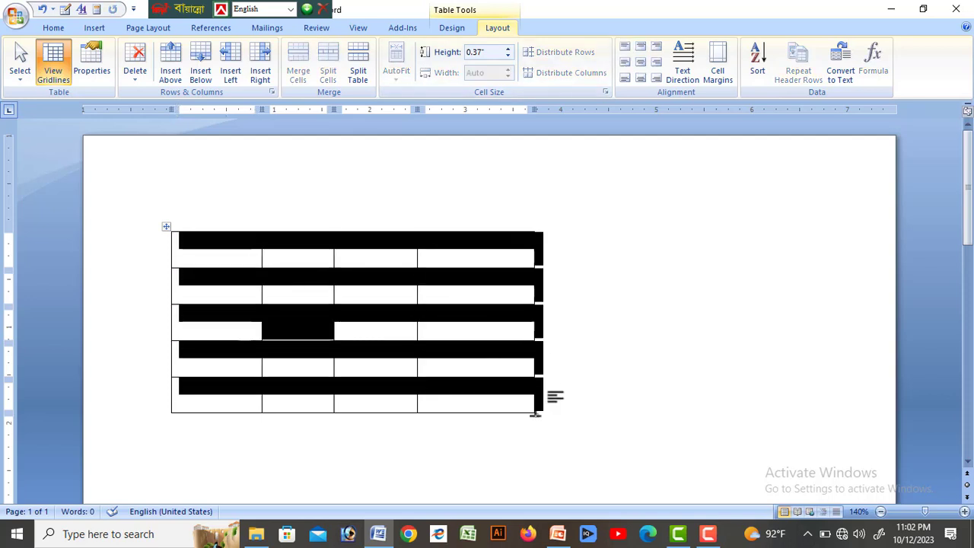
pyautogui.click(567, 72)
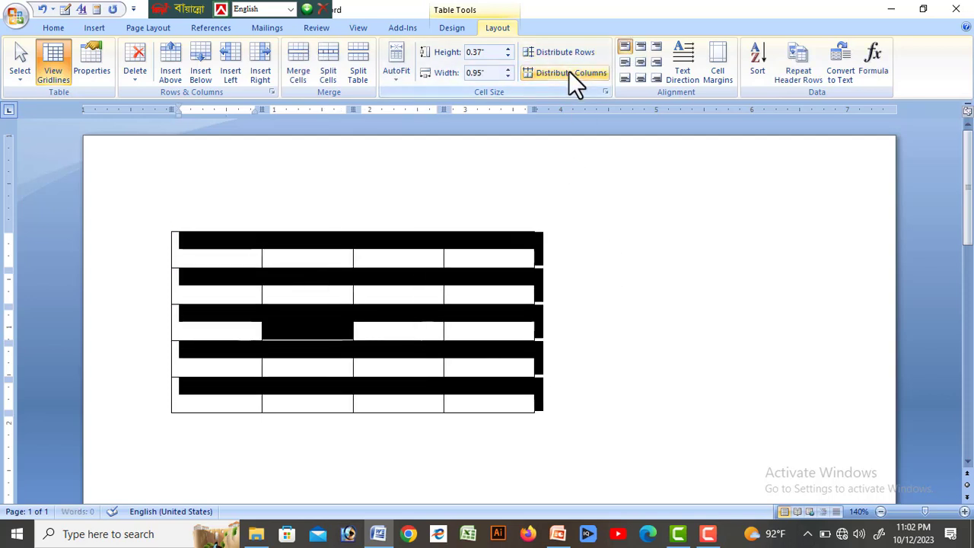
pyautogui.click(548, 363)
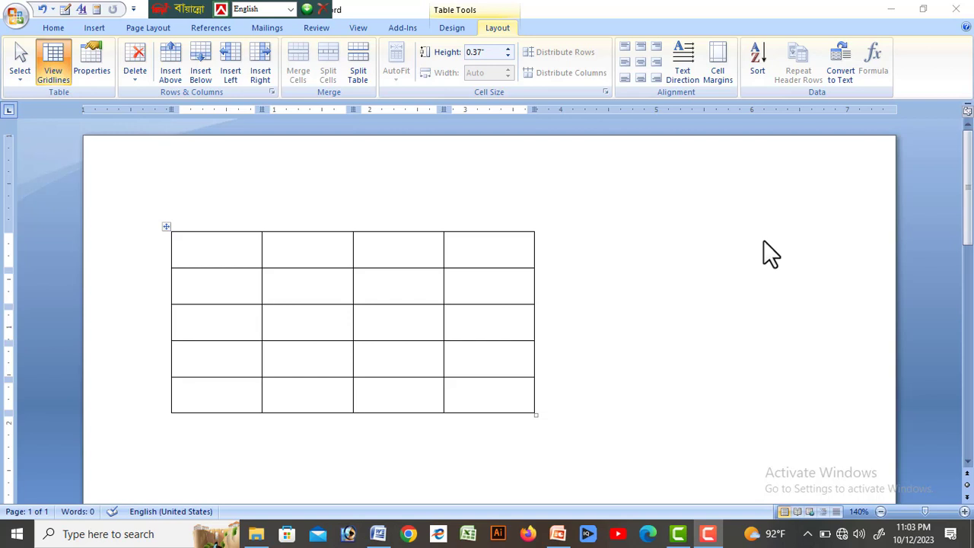
# Apply automatic numbering 1. to 5. to all five cells of the table's first column.
pyautogui.click(236, 254)
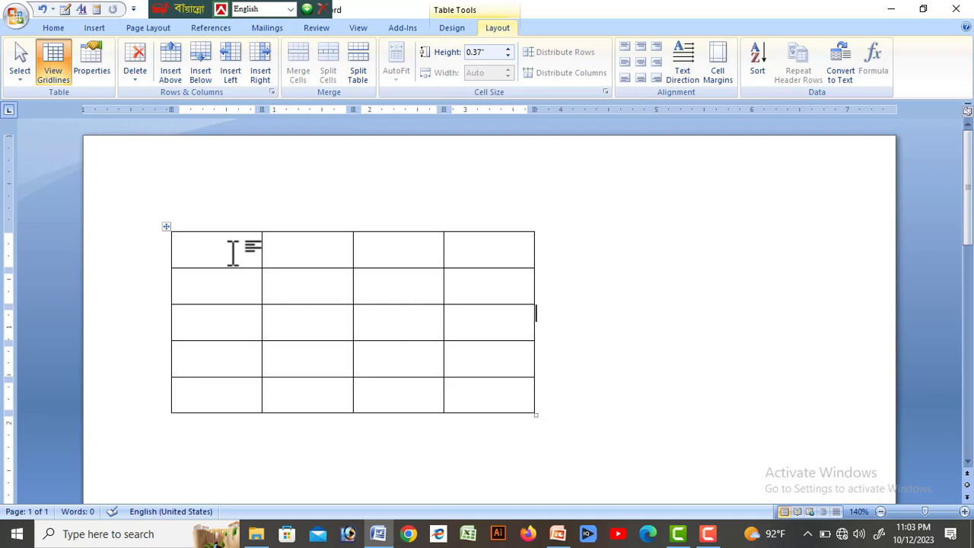
pyautogui.moveTo(233, 252); pyautogui.dragTo(226, 399)
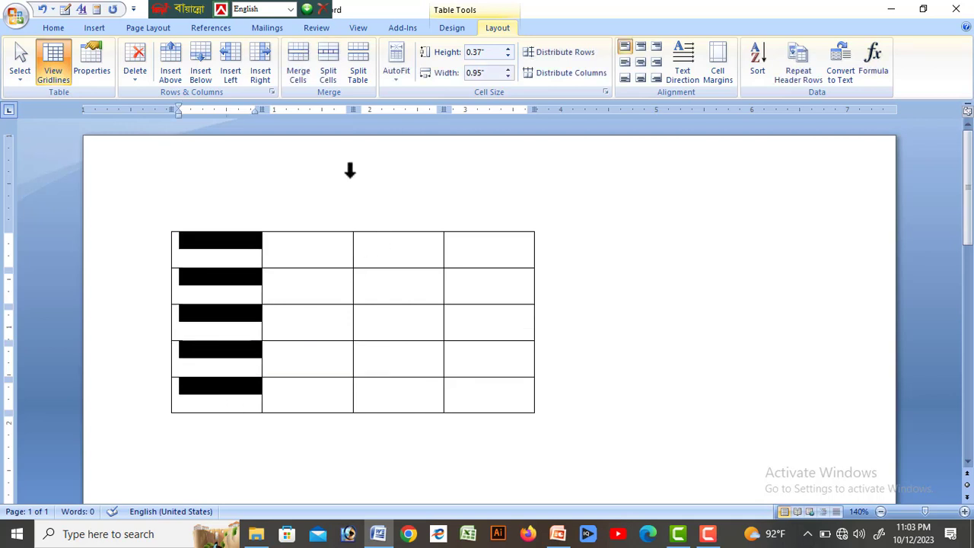
pyautogui.click(66, 27)
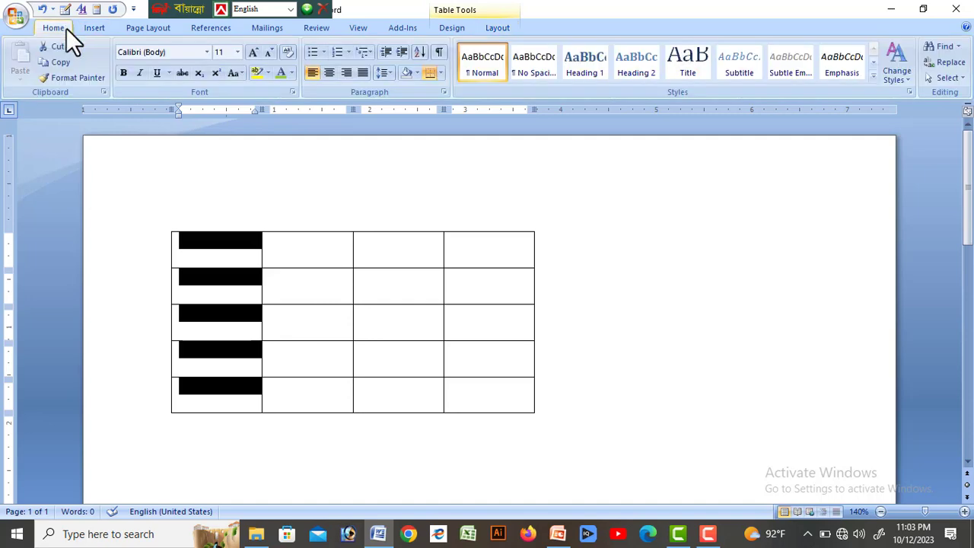
pyautogui.click(336, 53)
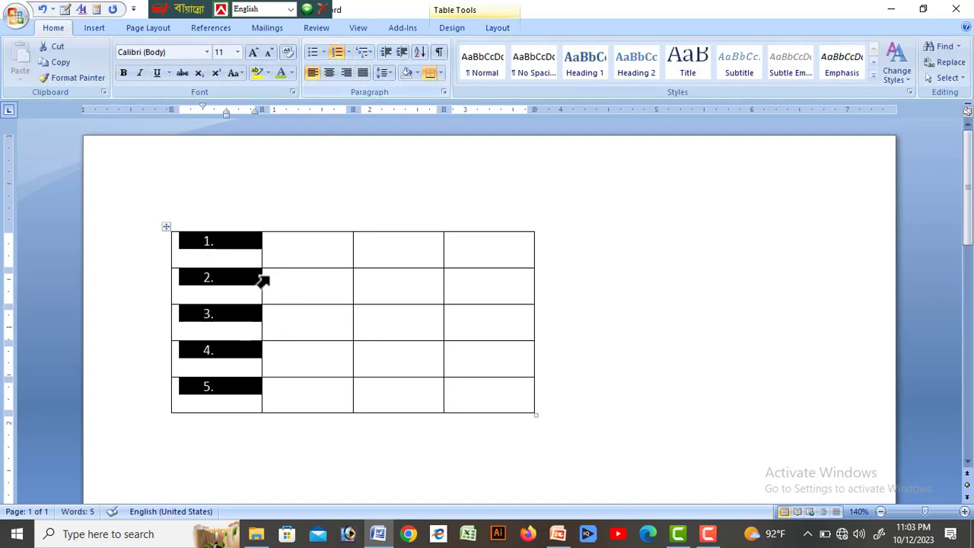
pyautogui.click(297, 281)
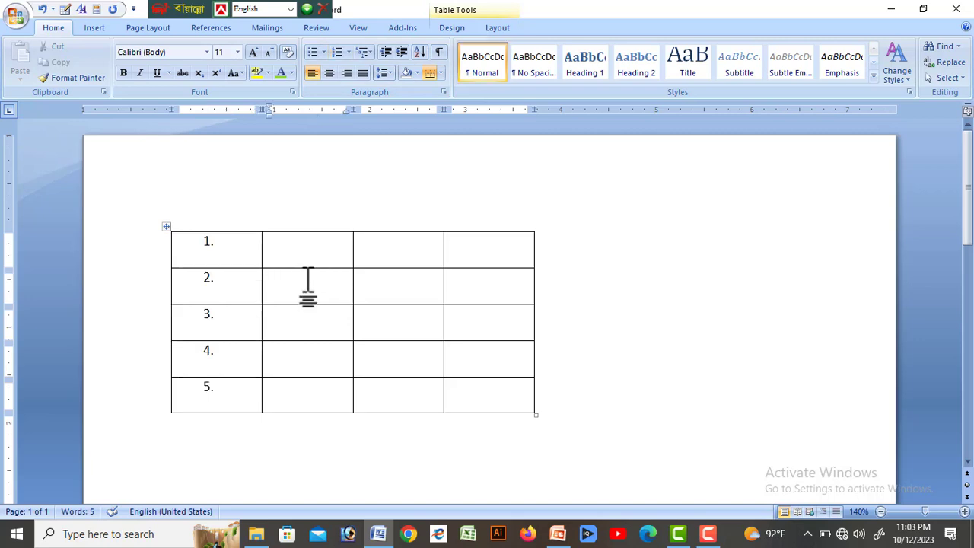
# Fill the second column, from the first row down, with 8, 5, 3, 9, 9 and the third column with 3, 7, 9, 6, 7.
pyautogui.click(497, 27)
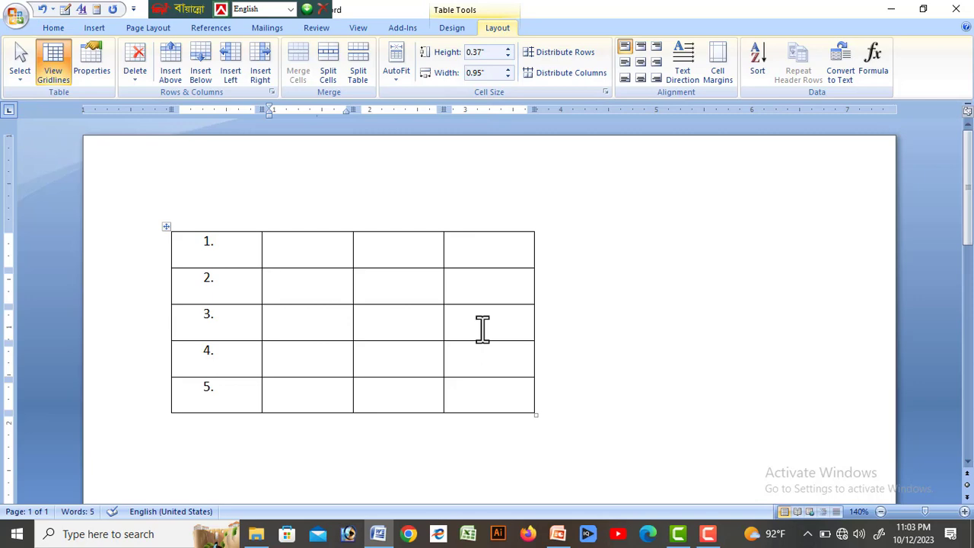
pyautogui.click(330, 255)
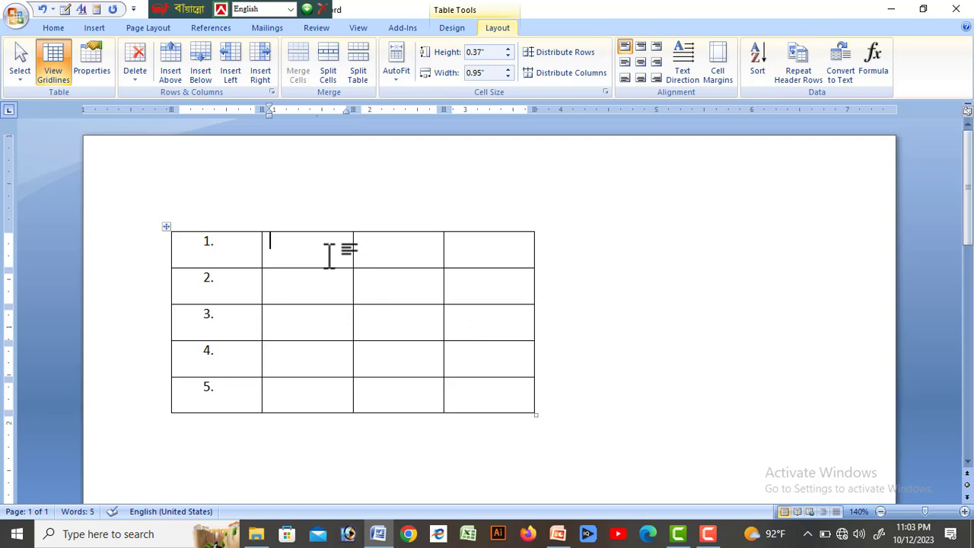
pyautogui.press('Down')
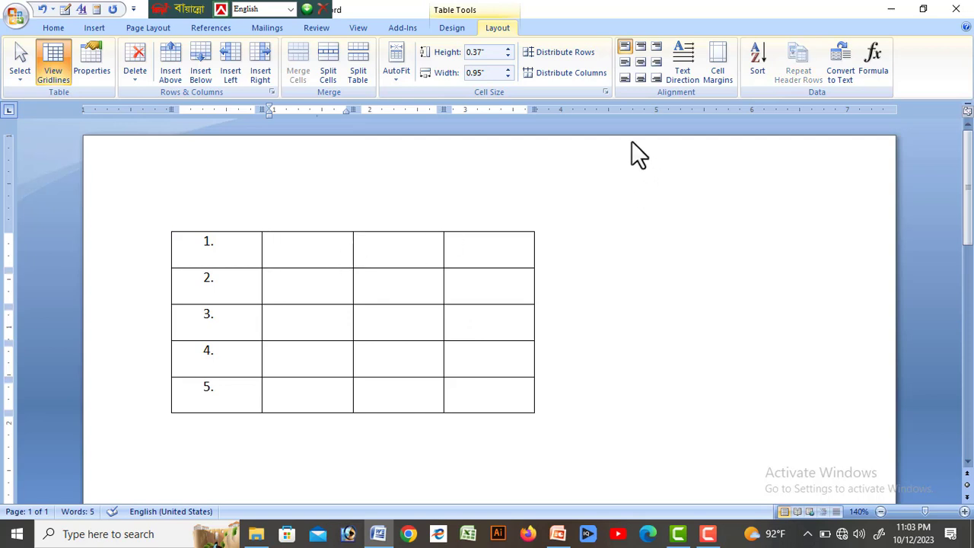
pyautogui.click(306, 253)
pyautogui.write('8')
pyautogui.click(334, 292)
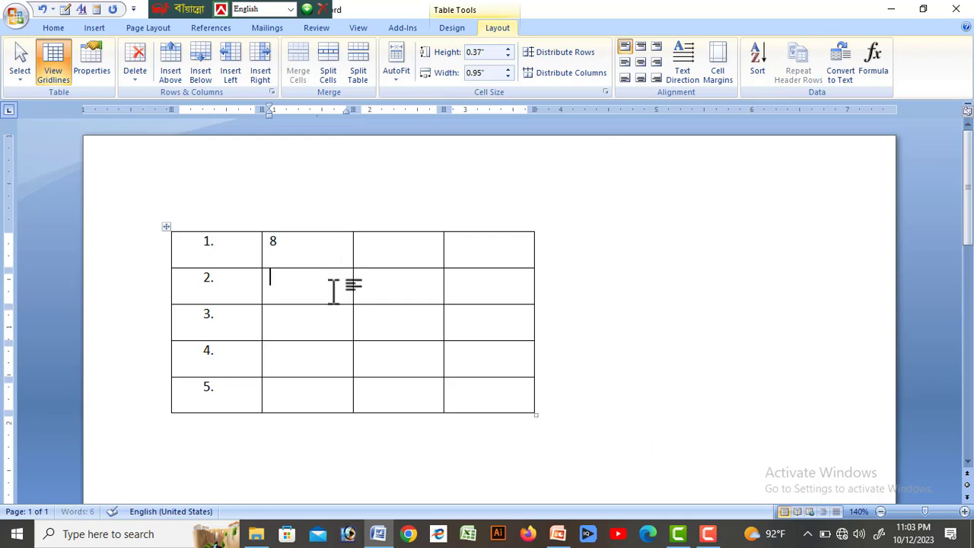
pyautogui.write('5')
pyautogui.press('Down')
pyautogui.write('3')
pyautogui.press('Return')
pyautogui.write('9')
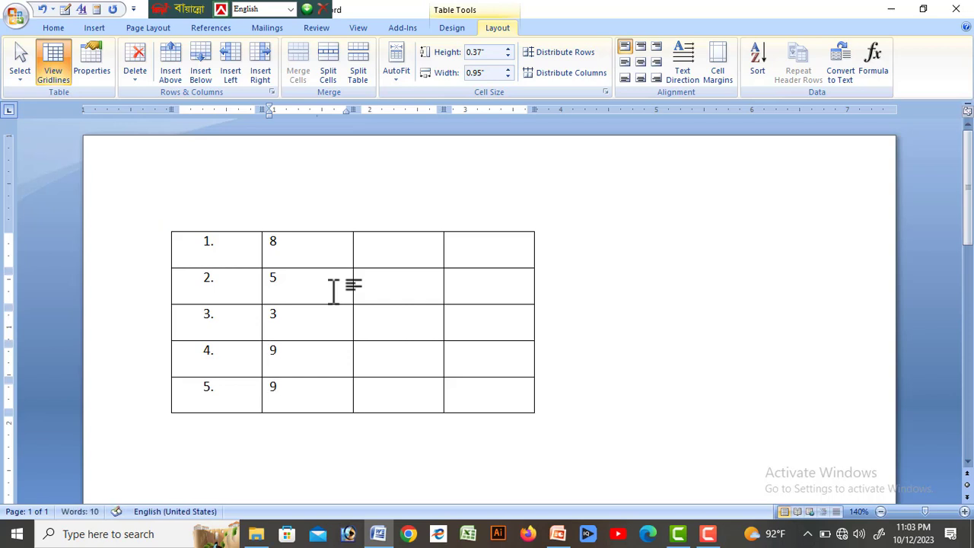
pyautogui.press('Tab')
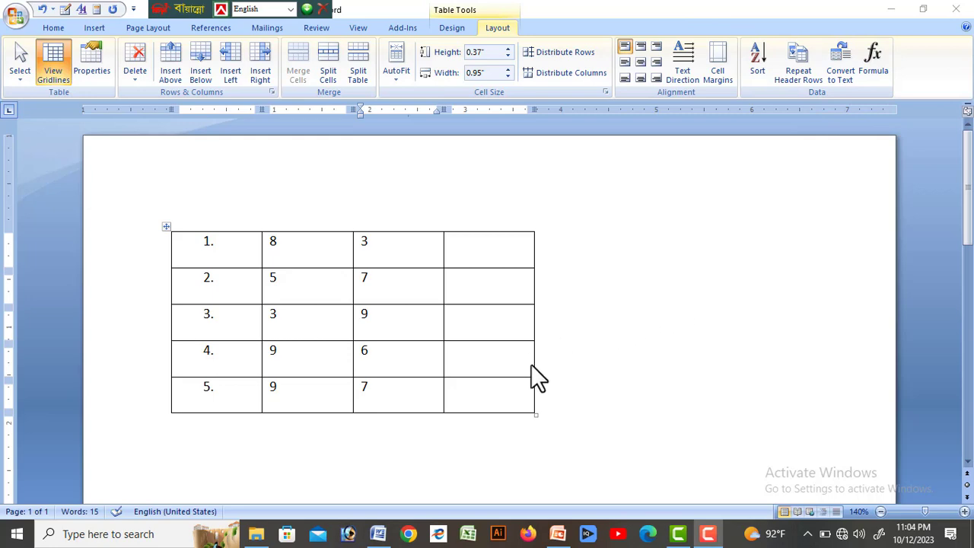
# Insert the formula =SUM(LEFT) in the fourth-column cells of rows five, four and three.
pyautogui.click(499, 392)
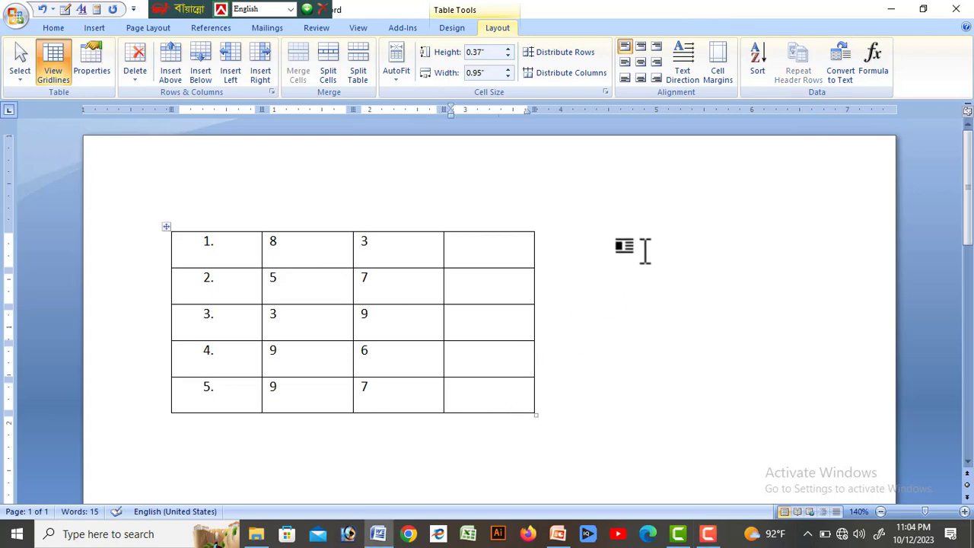
pyautogui.click(872, 62)
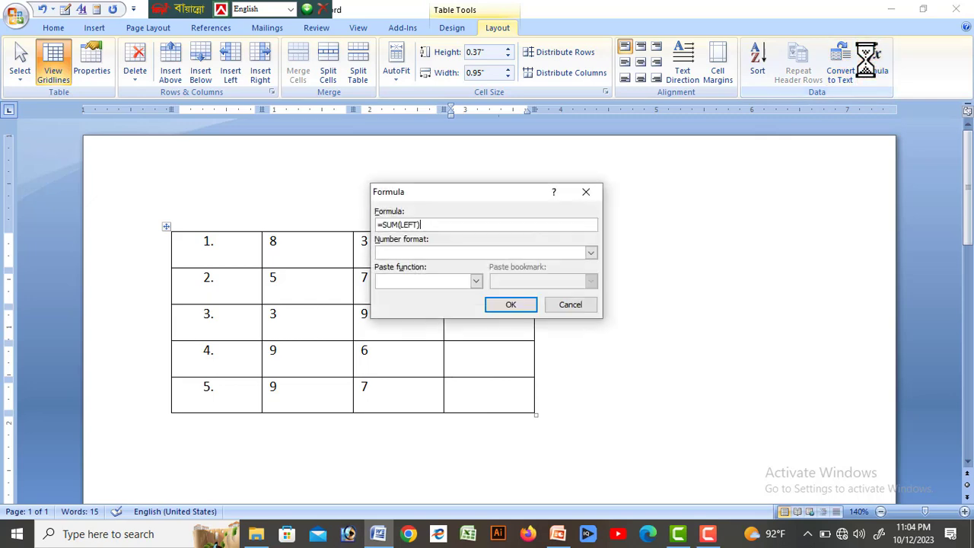
pyautogui.click(511, 305)
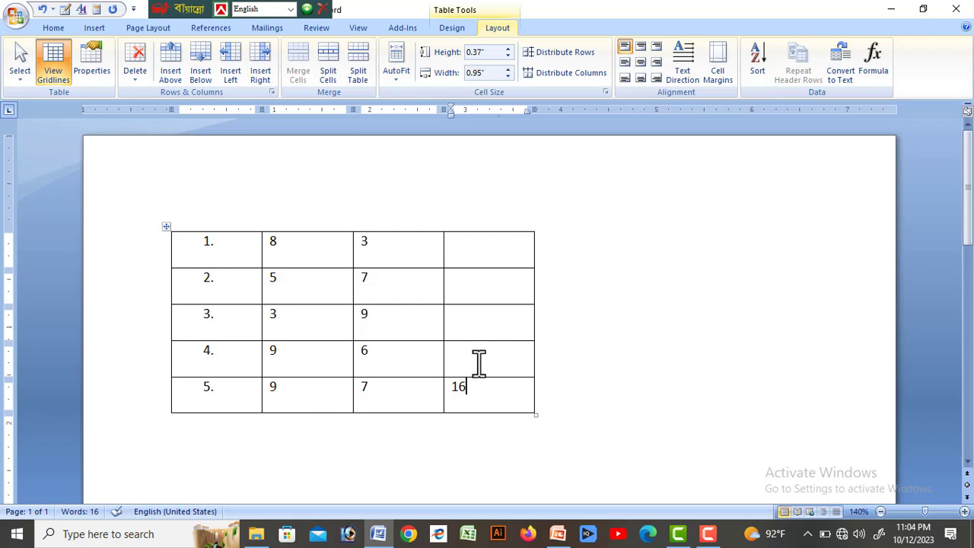
pyautogui.click(862, 72)
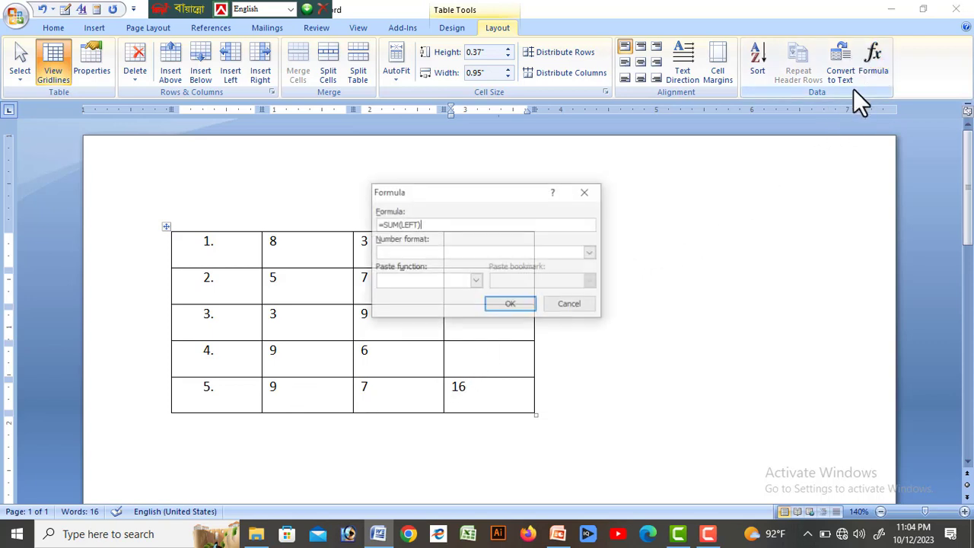
pyautogui.click(523, 305)
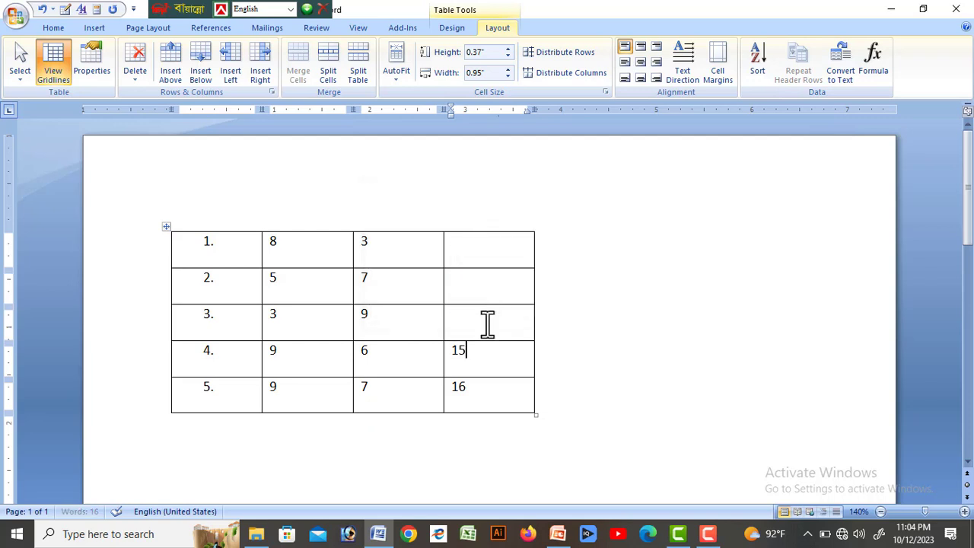
pyautogui.click(870, 65)
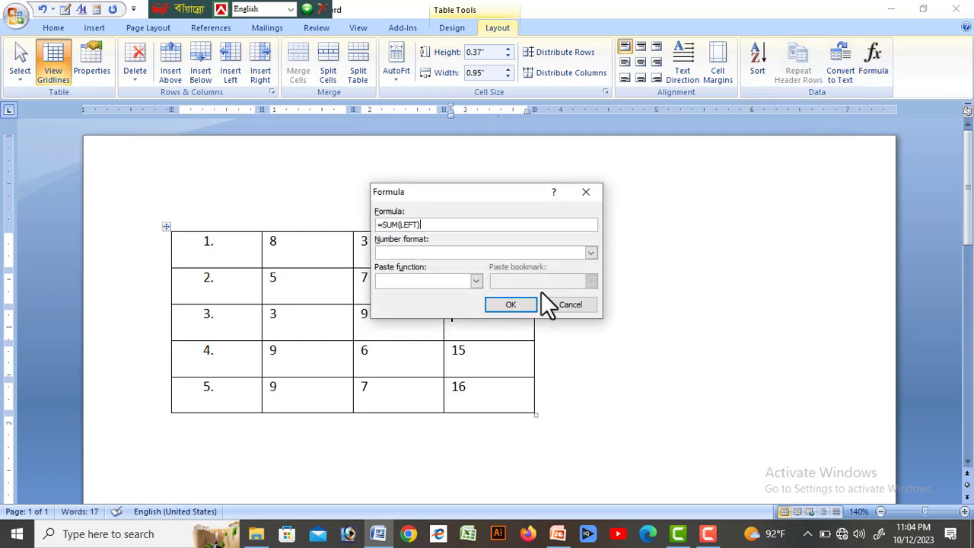
pyautogui.click(520, 308)
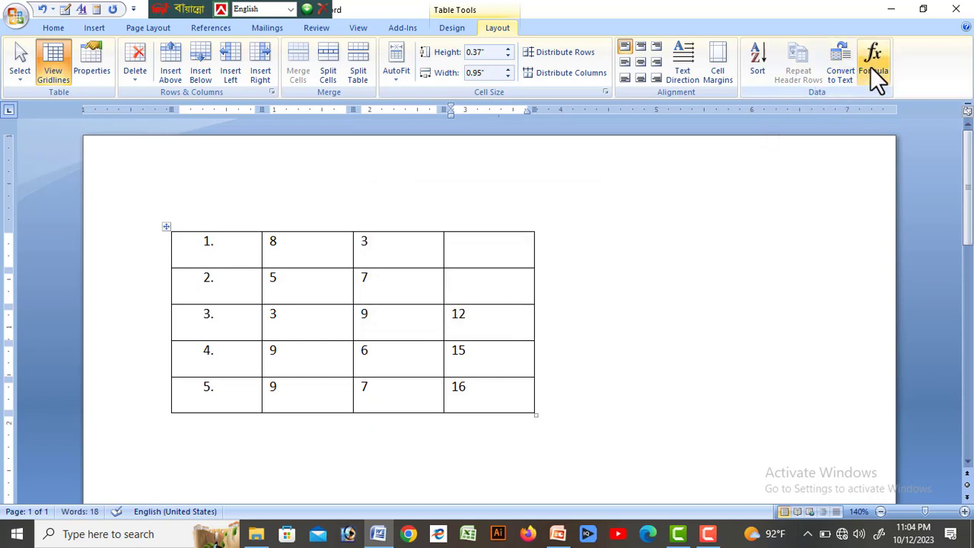
pyautogui.click(870, 64)
pyautogui.click(520, 303)
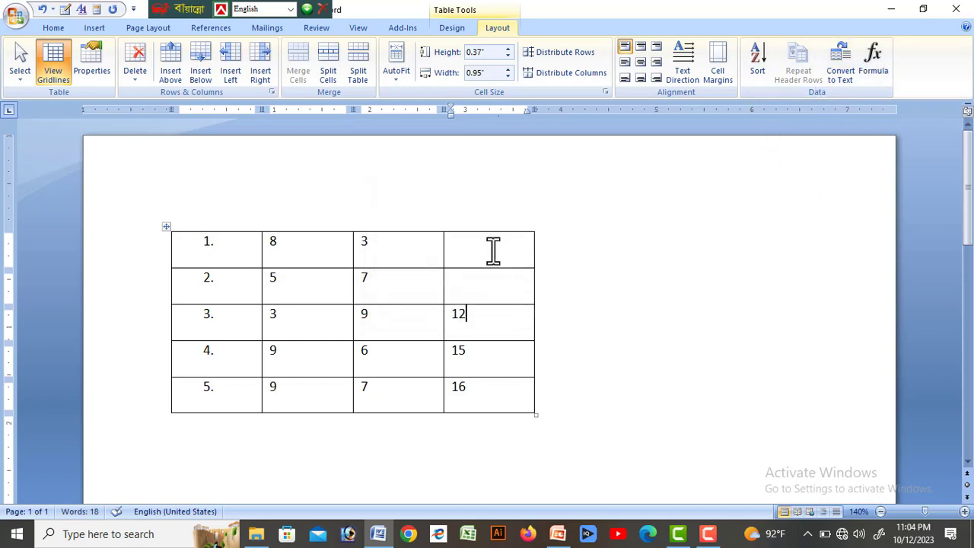
# Insert the formula =SUM(LEFT) in the fourth-column cells of rows two and one.
pyautogui.click(496, 284)
pyautogui.click(877, 68)
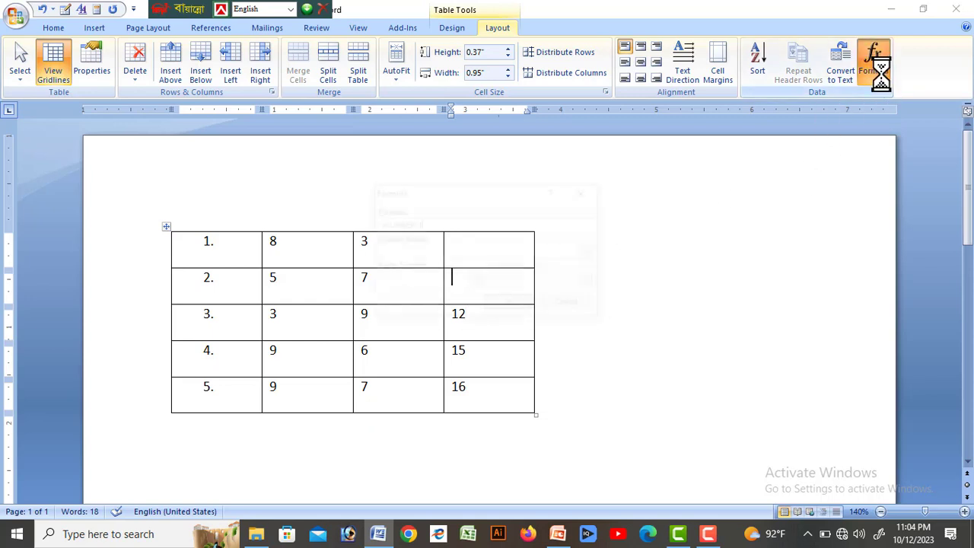
pyautogui.click(516, 303)
pyautogui.click(501, 250)
pyautogui.click(877, 68)
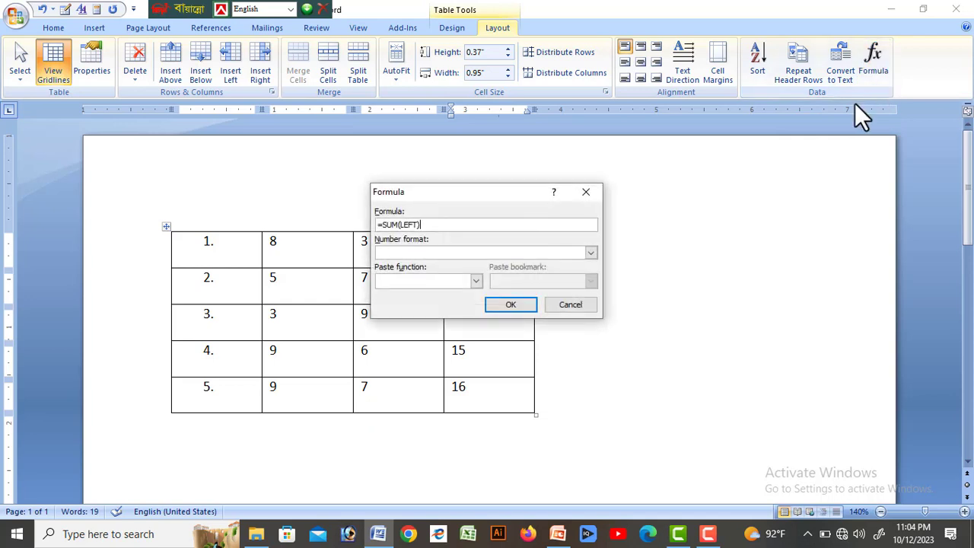
pyautogui.click(508, 305)
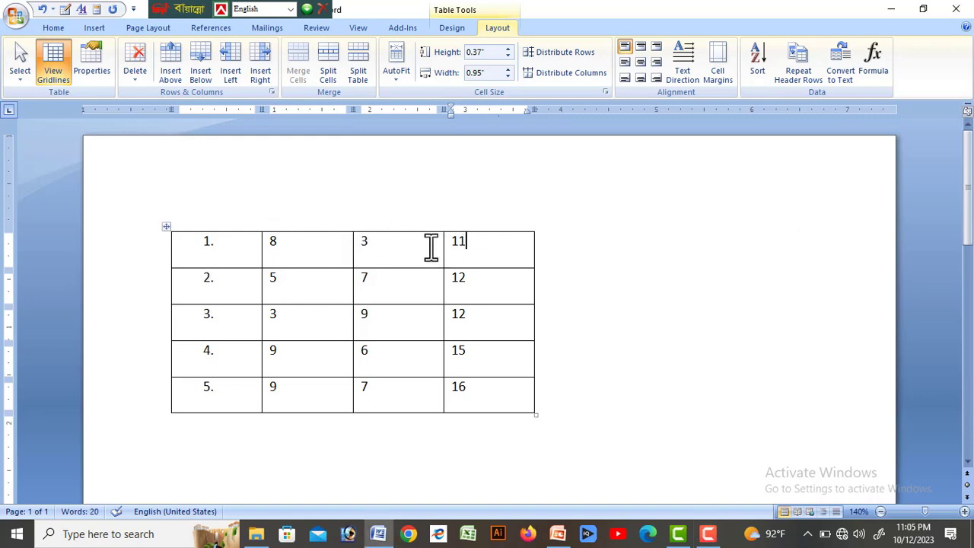
# Highlight all the sums in the fourth column with the yellow text highlight color.
pyautogui.moveTo(476, 239); pyautogui.dragTo(512, 396)
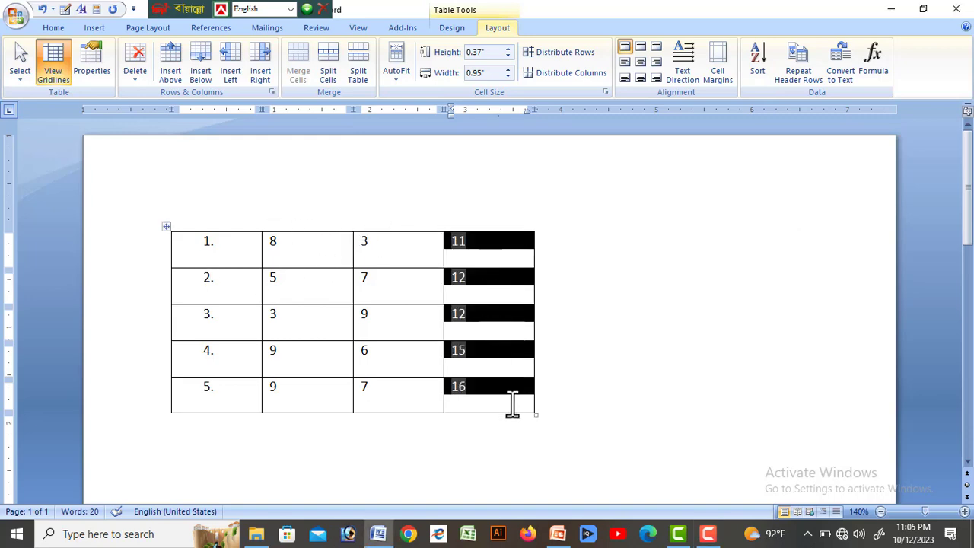
pyautogui.click(64, 28)
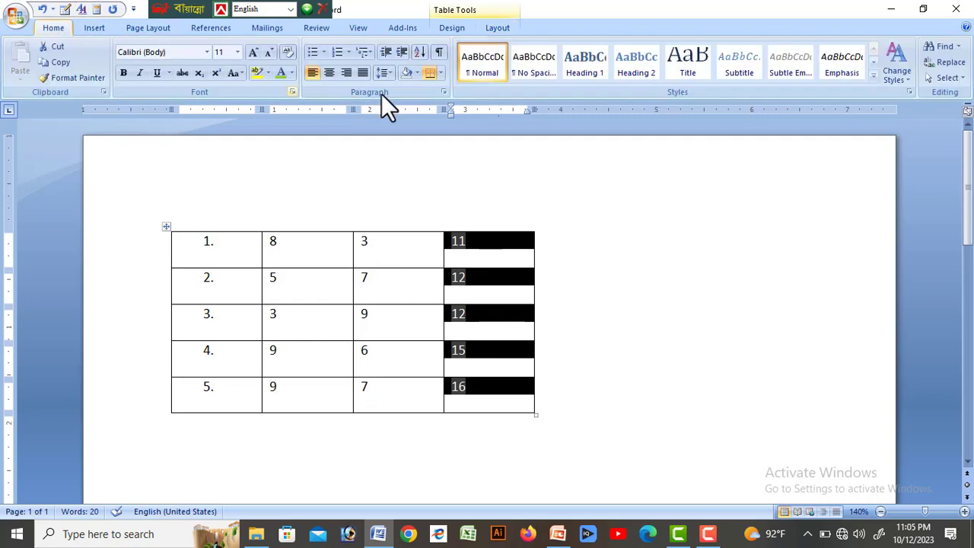
pyautogui.click(293, 73)
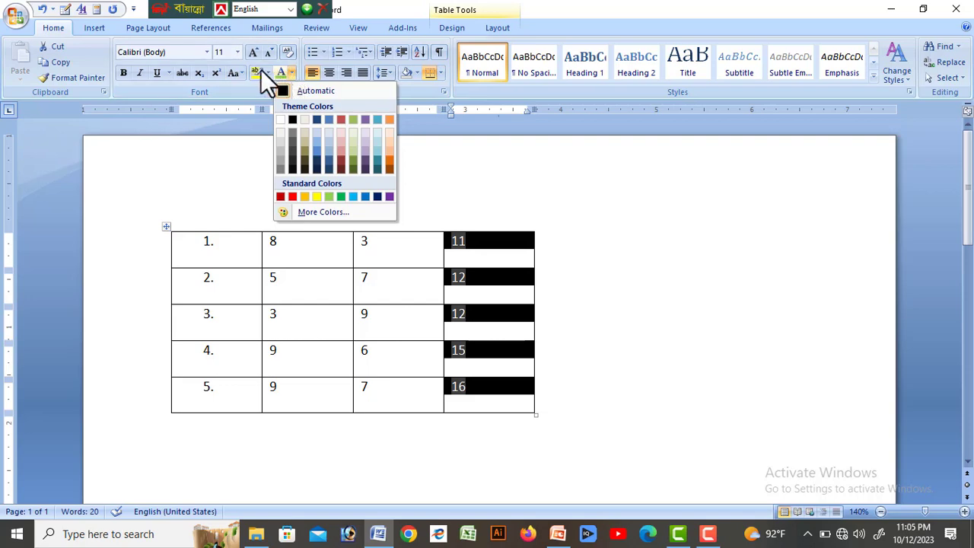
pyautogui.click(267, 72)
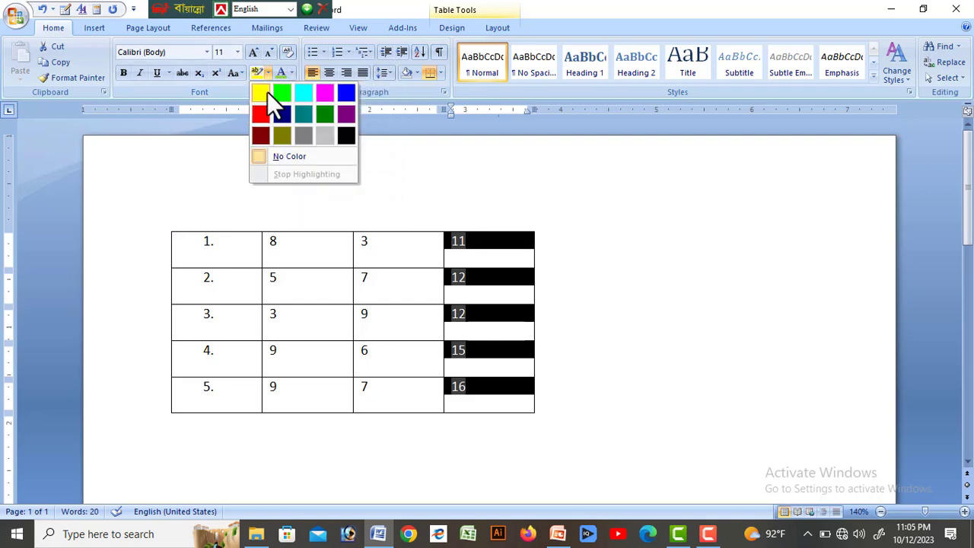
pyautogui.click(268, 92)
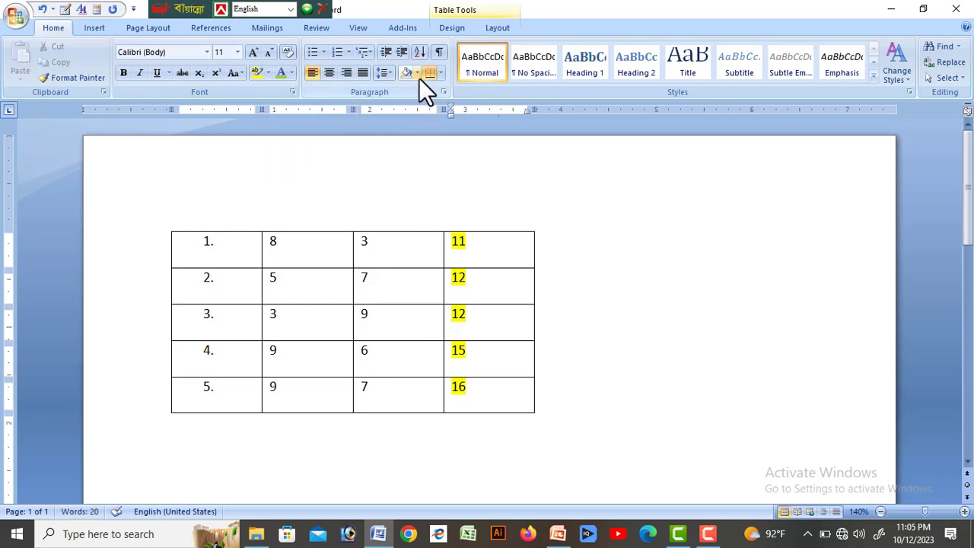
# Shade the five numbered cells of the first column with standard yellow.
pyautogui.moveTo(239, 246); pyautogui.dragTo(239, 385)
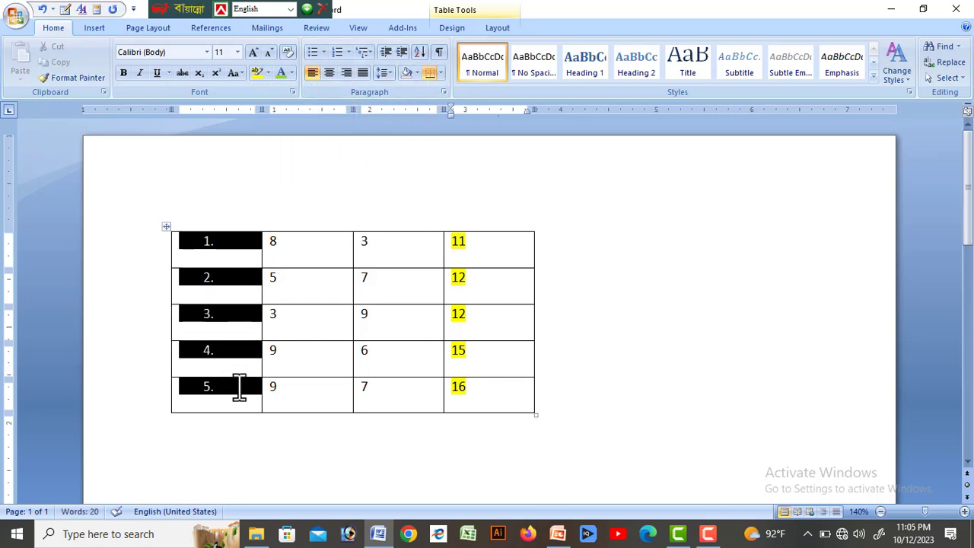
pyautogui.click(416, 73)
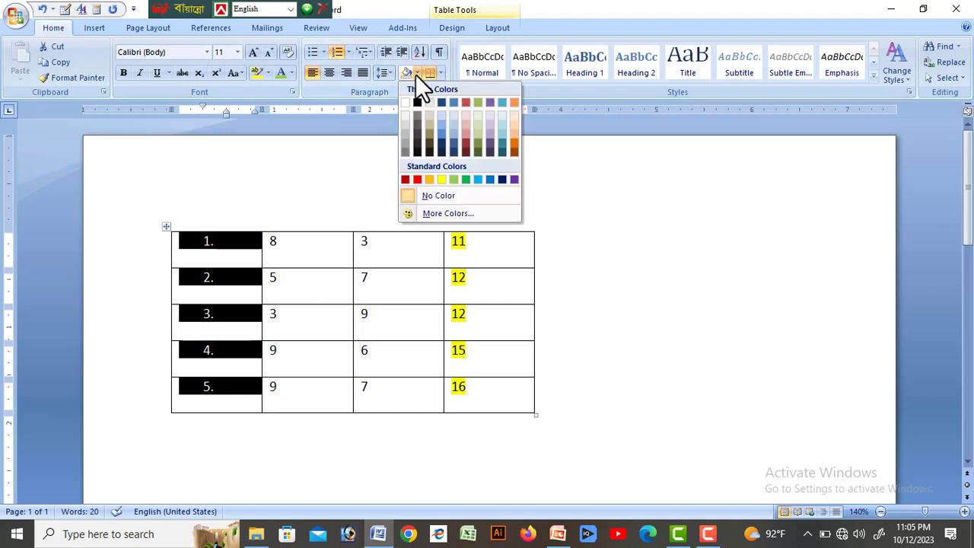
pyautogui.click(442, 179)
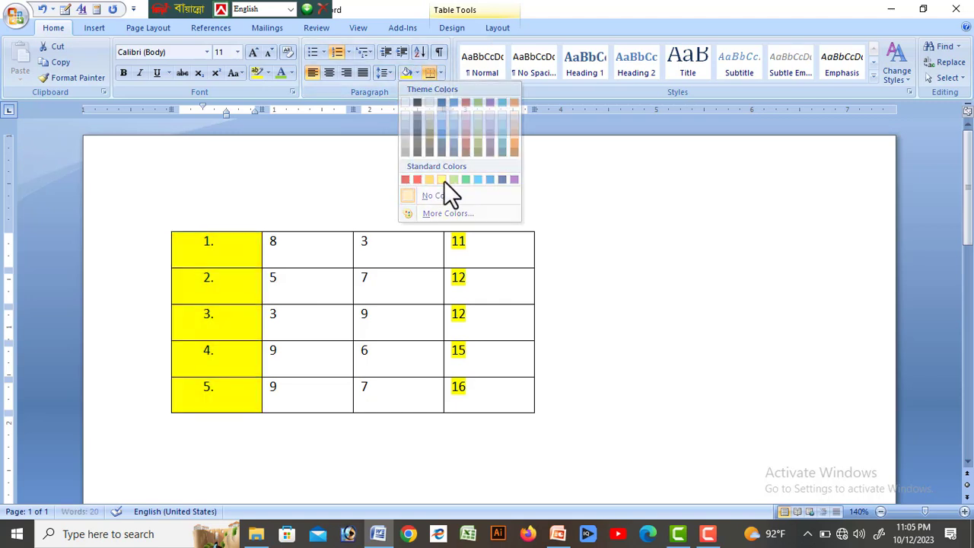
pyautogui.click(643, 339)
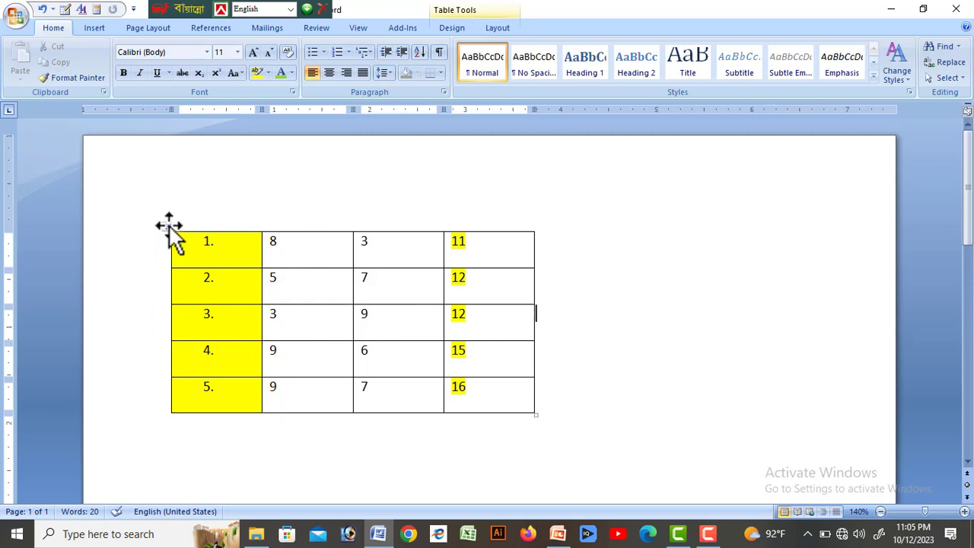
# Move the table down and toward the middle of the page, and apply the plain black grid table style to the whole table.
pyautogui.moveTo(169, 226); pyautogui.dragTo(320, 275)
pyautogui.click(759, 289)
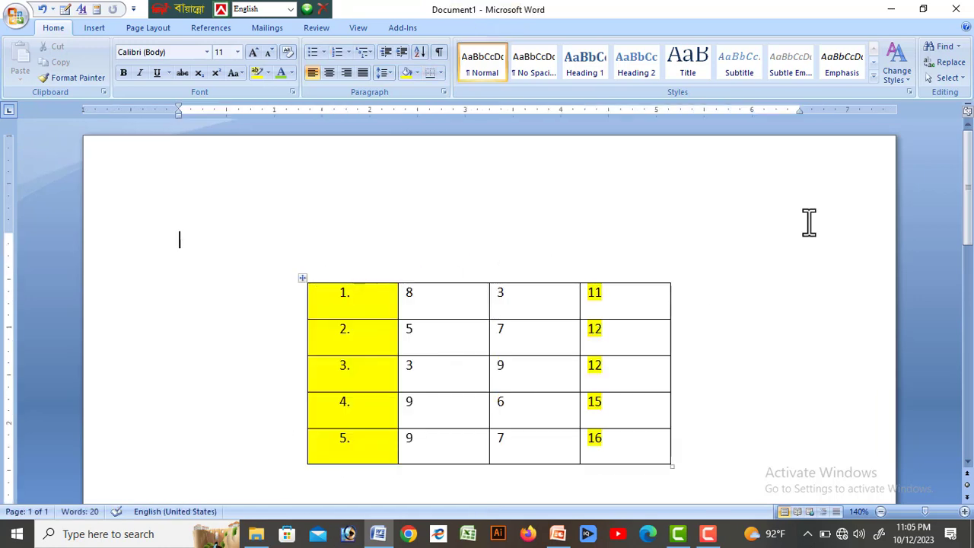
pyautogui.click(485, 292)
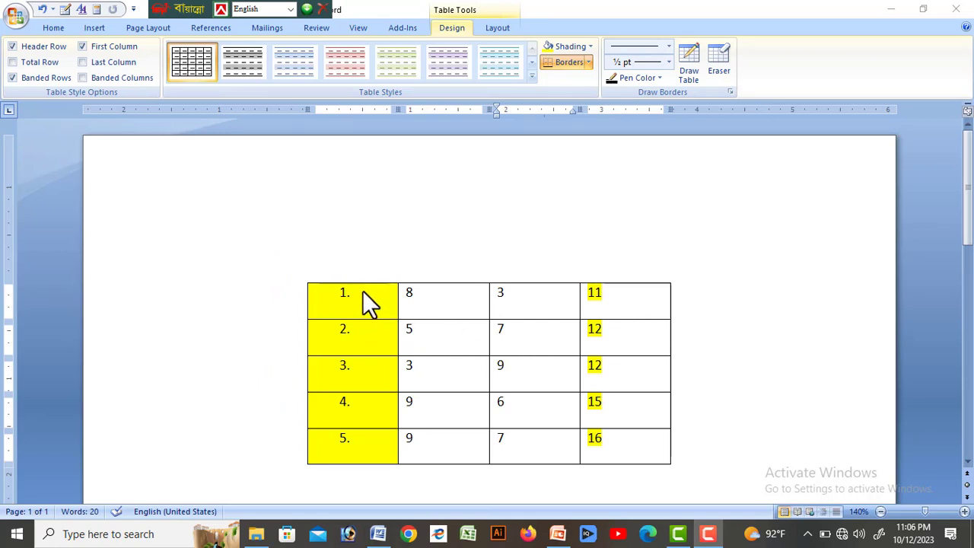
pyautogui.moveTo(371, 298); pyautogui.dragTo(634, 438)
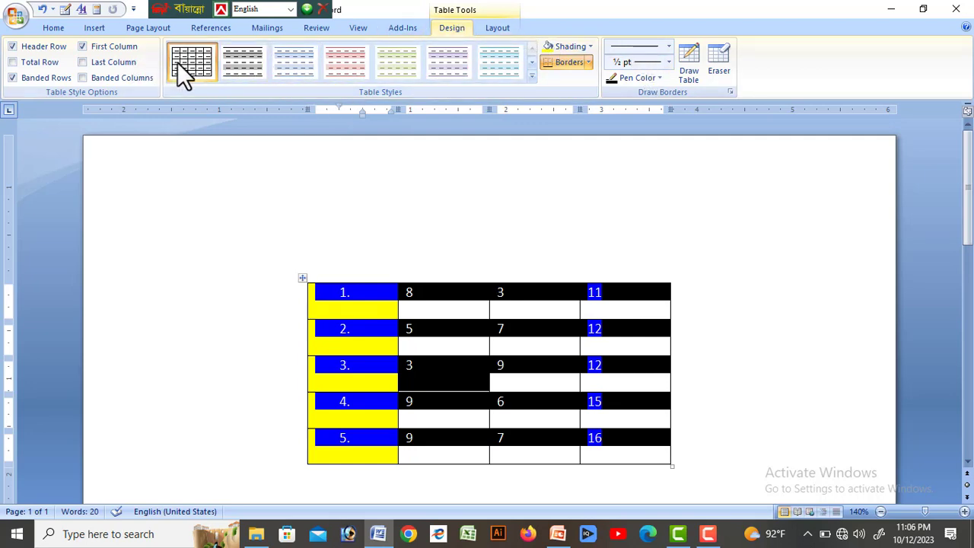
pyautogui.click(204, 59)
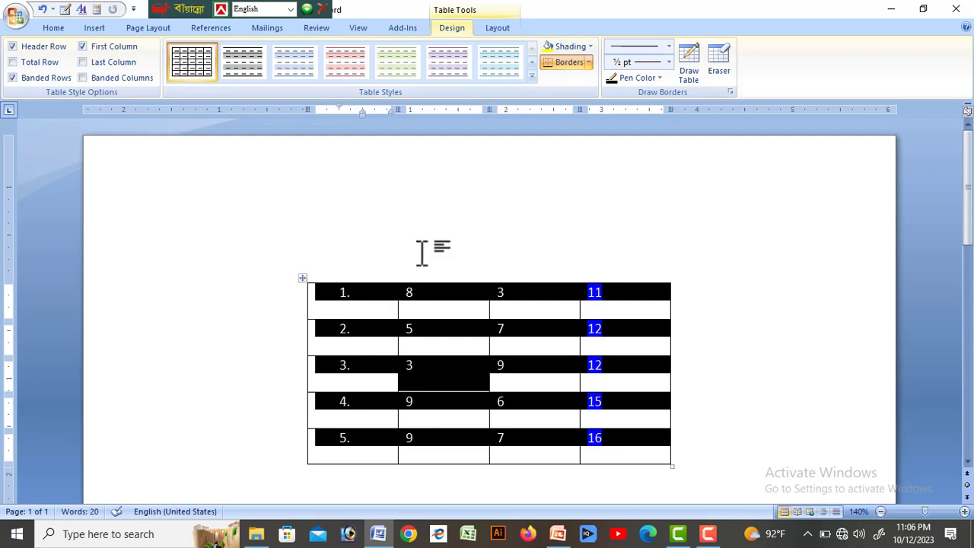
pyautogui.click(590, 47)
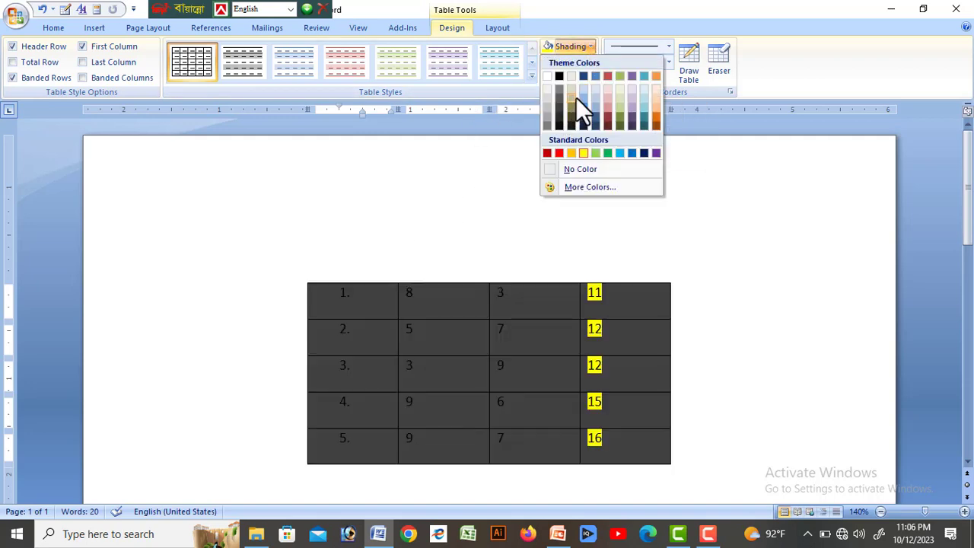
pyautogui.click(644, 102)
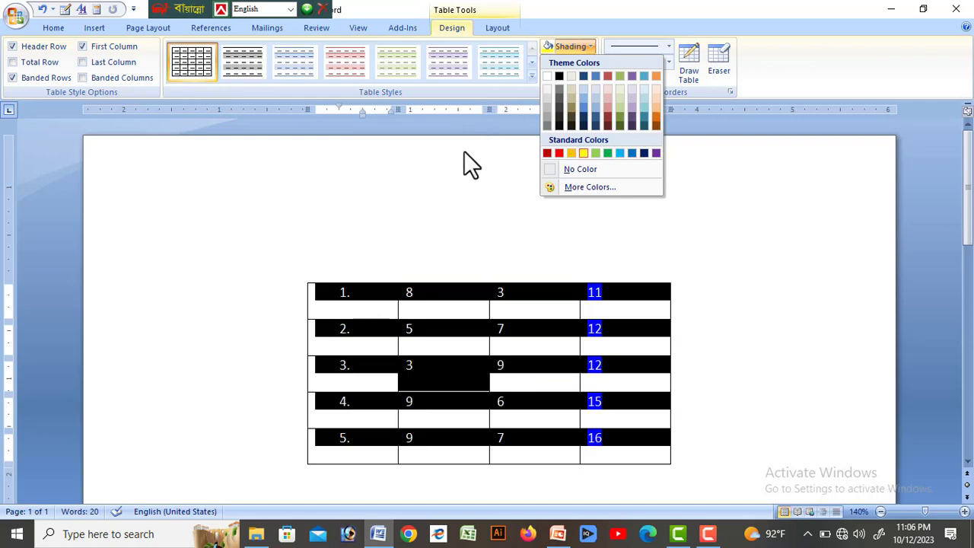
pyautogui.click(590, 61)
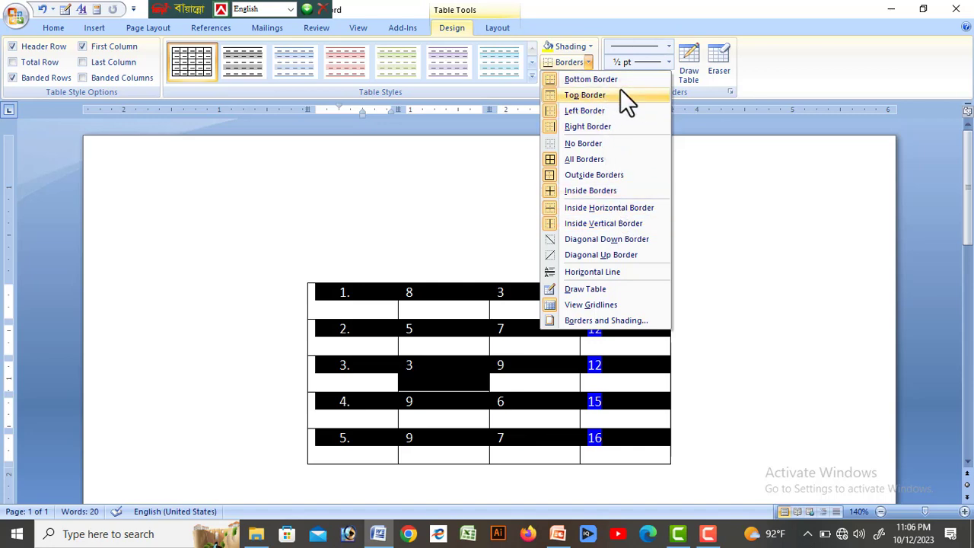
pyautogui.click(430, 152)
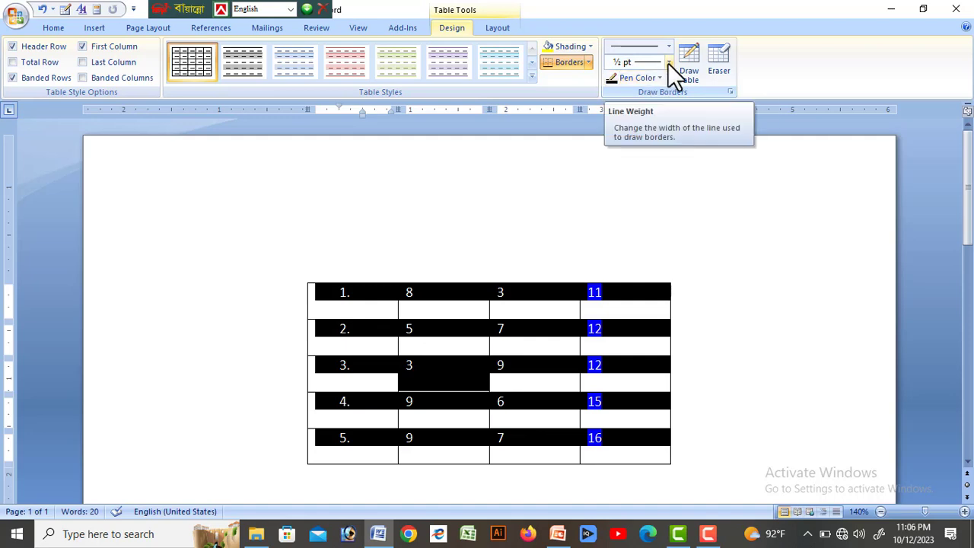
# Set the border line weight to 4 ½ pt, leave table drawing mode and deselect the table.
pyautogui.click(669, 63)
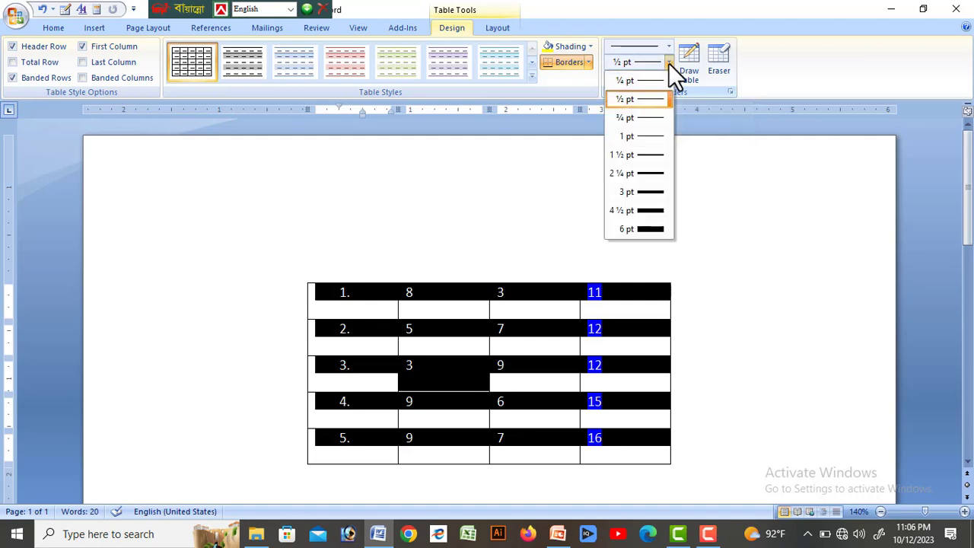
pyautogui.click(659, 210)
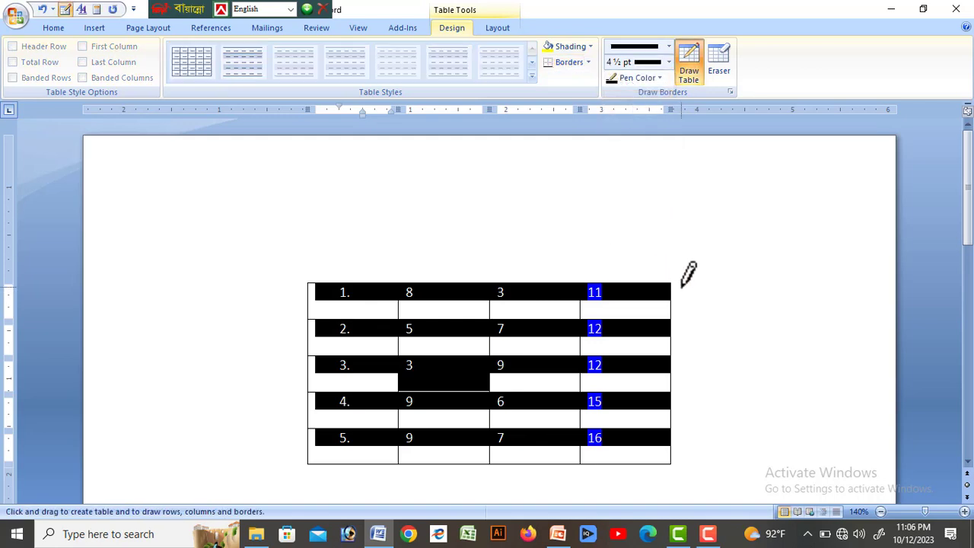
pyautogui.press('Escape')
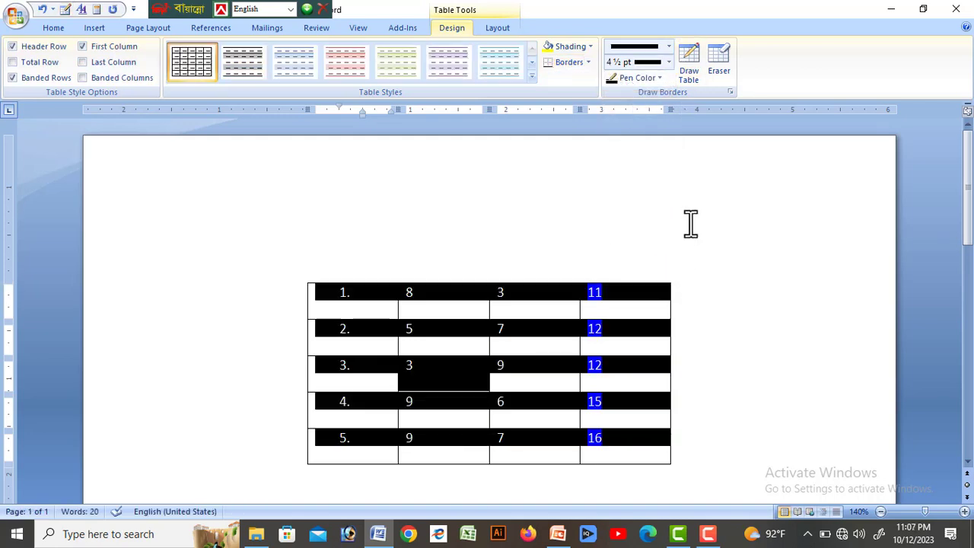
pyautogui.click(696, 233)
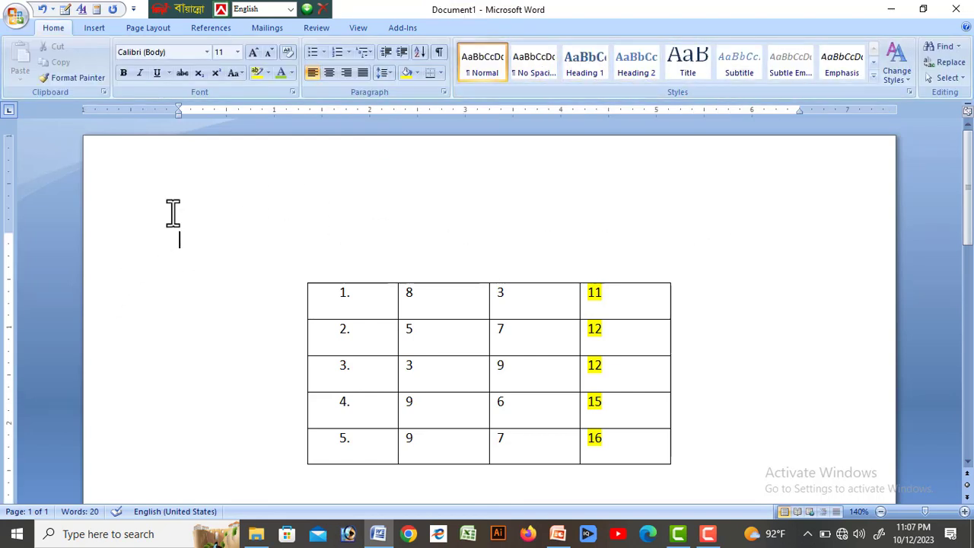
# Draw a new single-cell table about 1.3 inches wide and 0.8 inches tall, beside the upper left of the numbered table.
pyautogui.click(442, 295)
pyautogui.click(690, 76)
pyautogui.moveTo(153, 198)
pyautogui.mouseDown()
pyautogui.moveTo(220, 261)
pyautogui.moveTo(274, 272)
pyautogui.mouseUp()
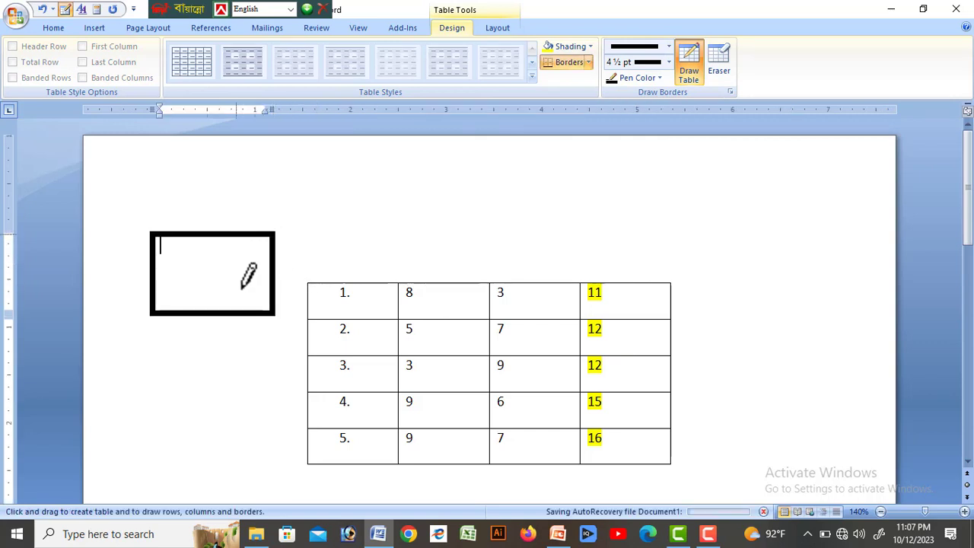
# Divide the hand-drawn box into three rows and three columns by drawing two horizontal and two vertical lines inside it.
pyautogui.moveTo(234, 307); pyautogui.dragTo(232, 242)
pyautogui.moveTo(155, 272); pyautogui.dragTo(276, 271)
pyautogui.moveTo(161, 286); pyautogui.dragTo(272, 286)
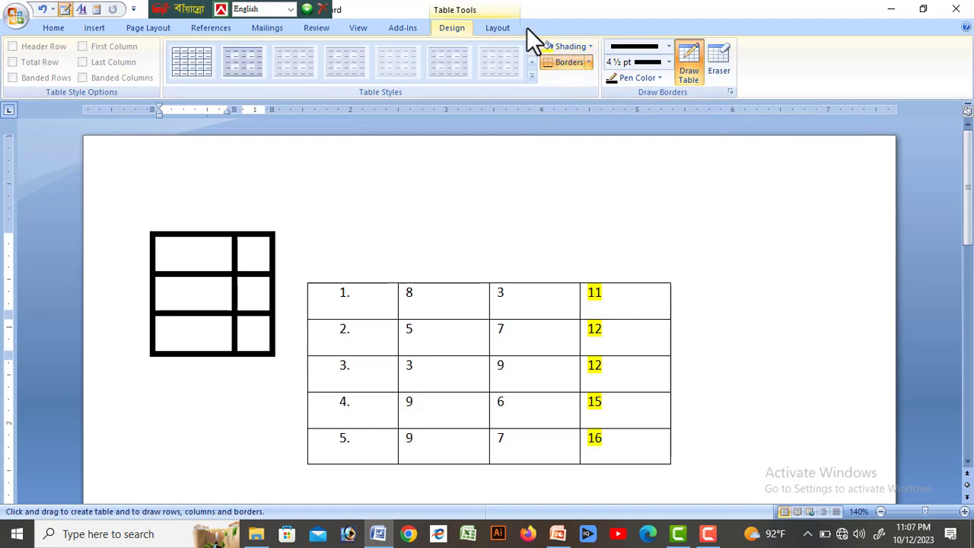
pyautogui.click(501, 27)
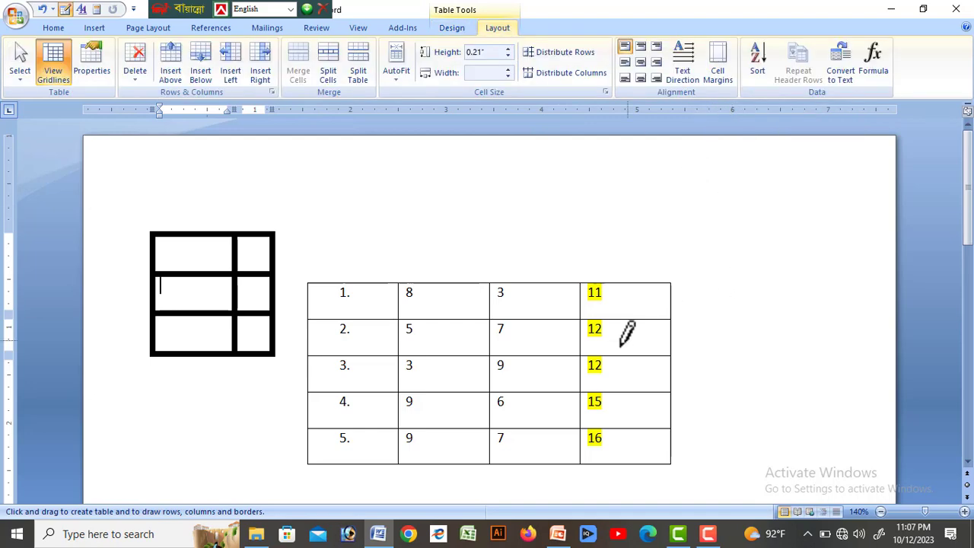
pyautogui.moveTo(195, 230); pyautogui.dragTo(195, 353)
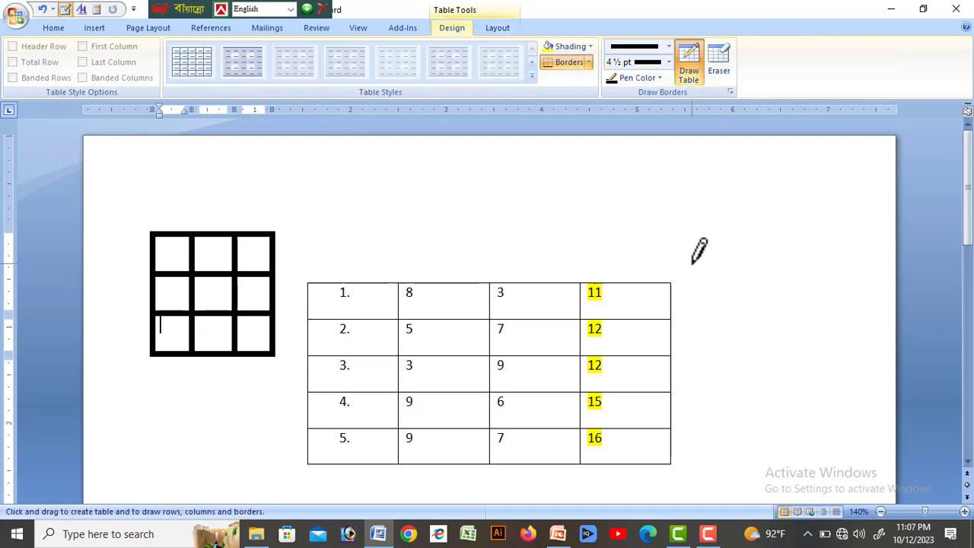